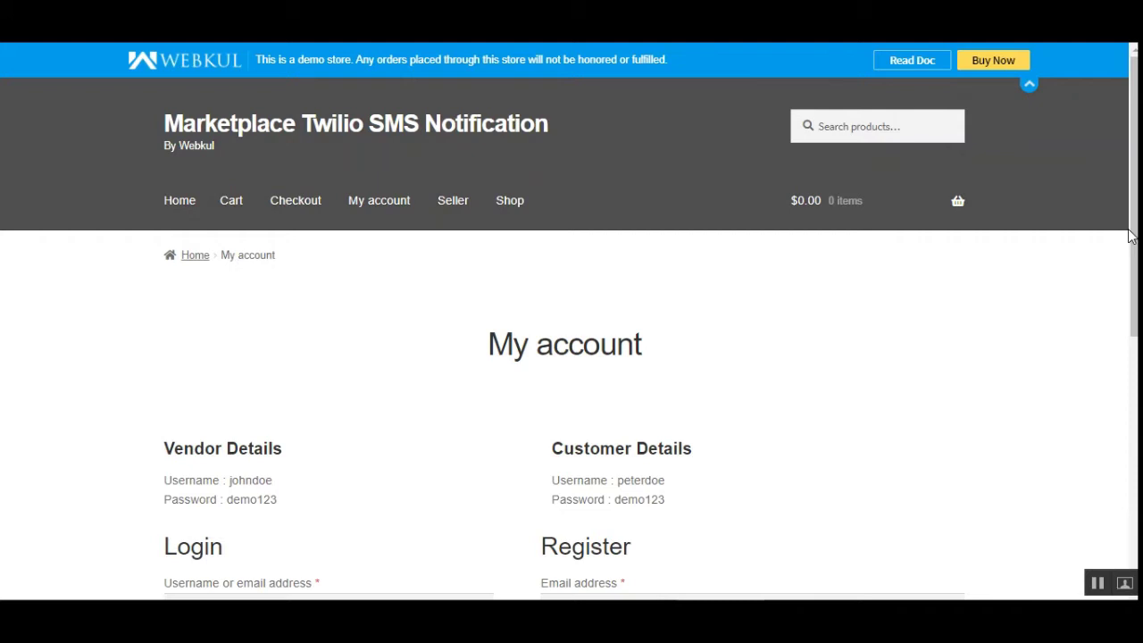
Scroll down the Twilio homepage past its contact center promotion
scroll(848, 469, "down", 1)
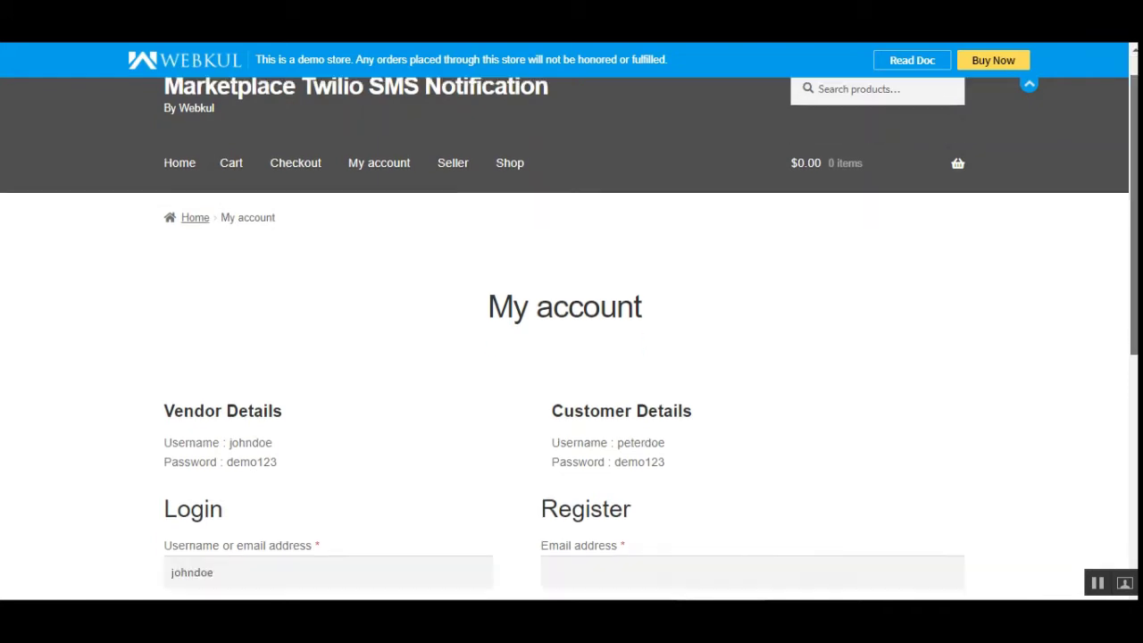
Log in to the store with the demo customer's username and saved password
scroll(574, 316, "up", 1)
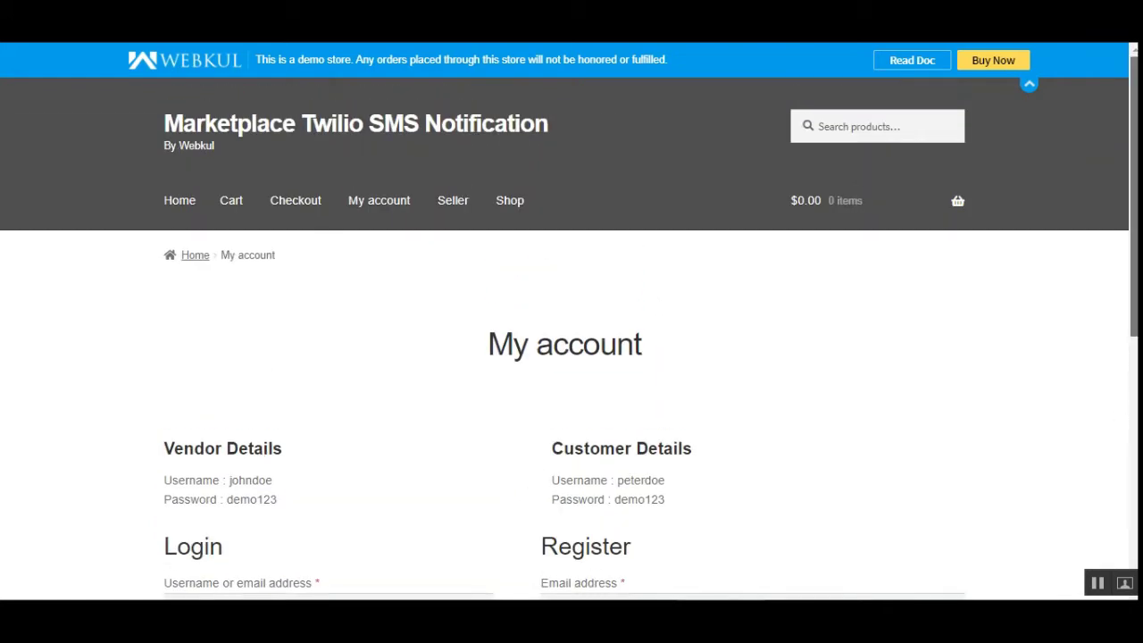
scroll(1131, 393, "down", 3)
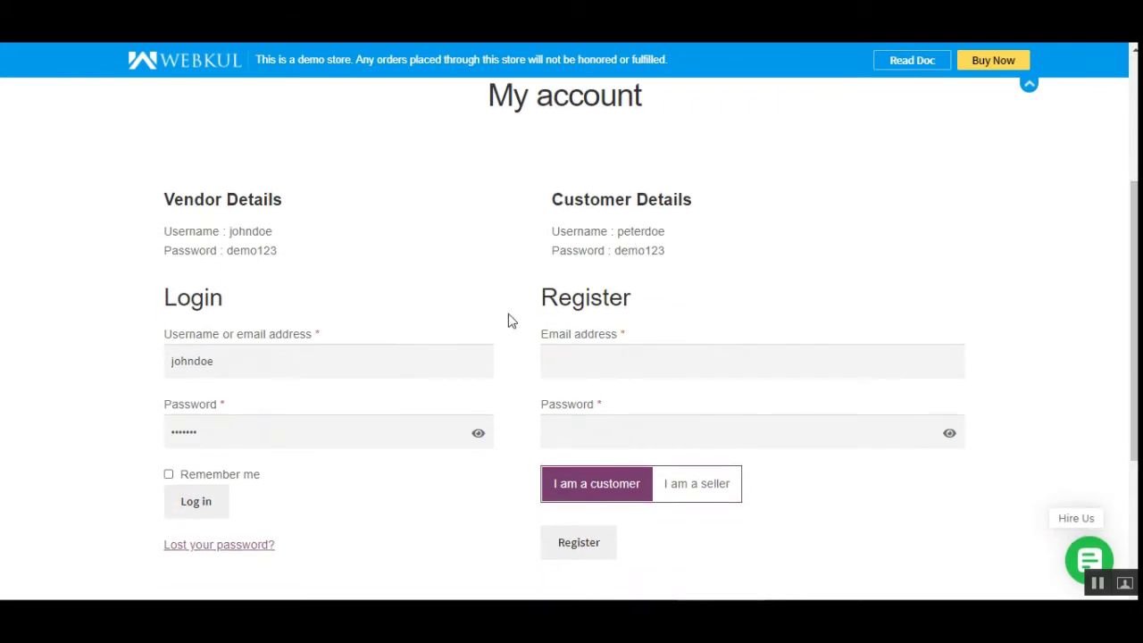
left_click_drag(248, 370, 85, 361)
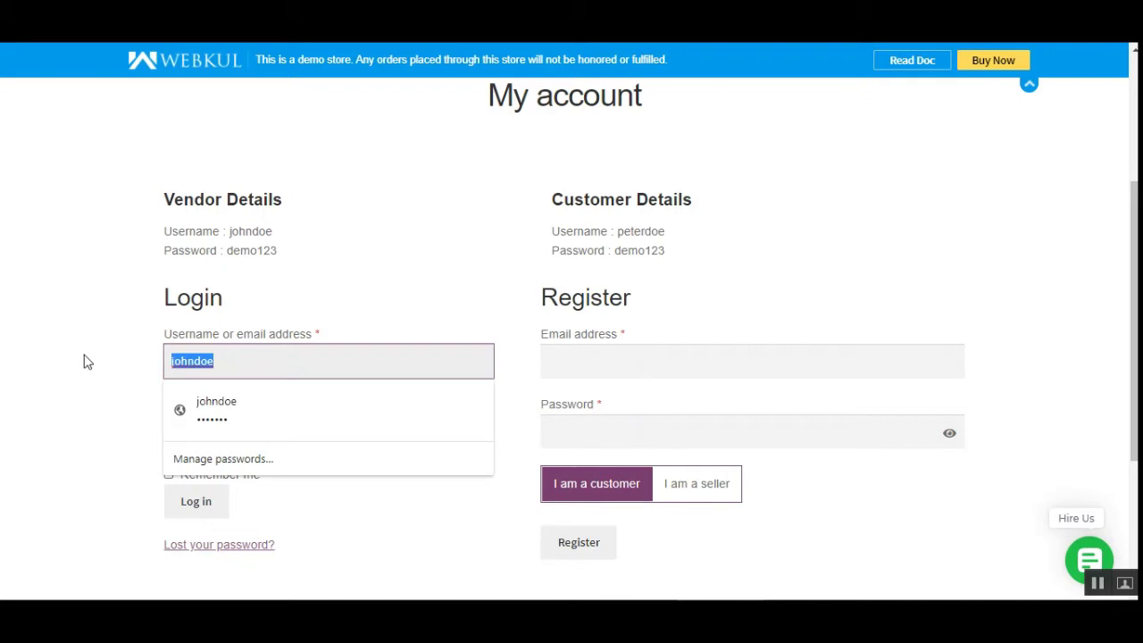
type("peter")
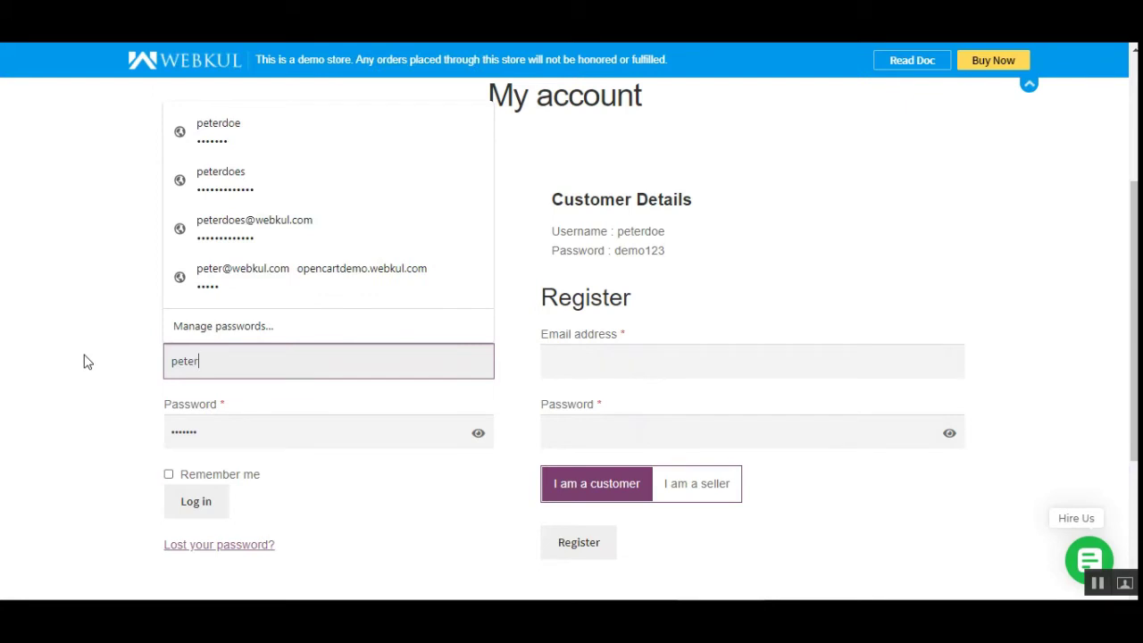
type("doe")
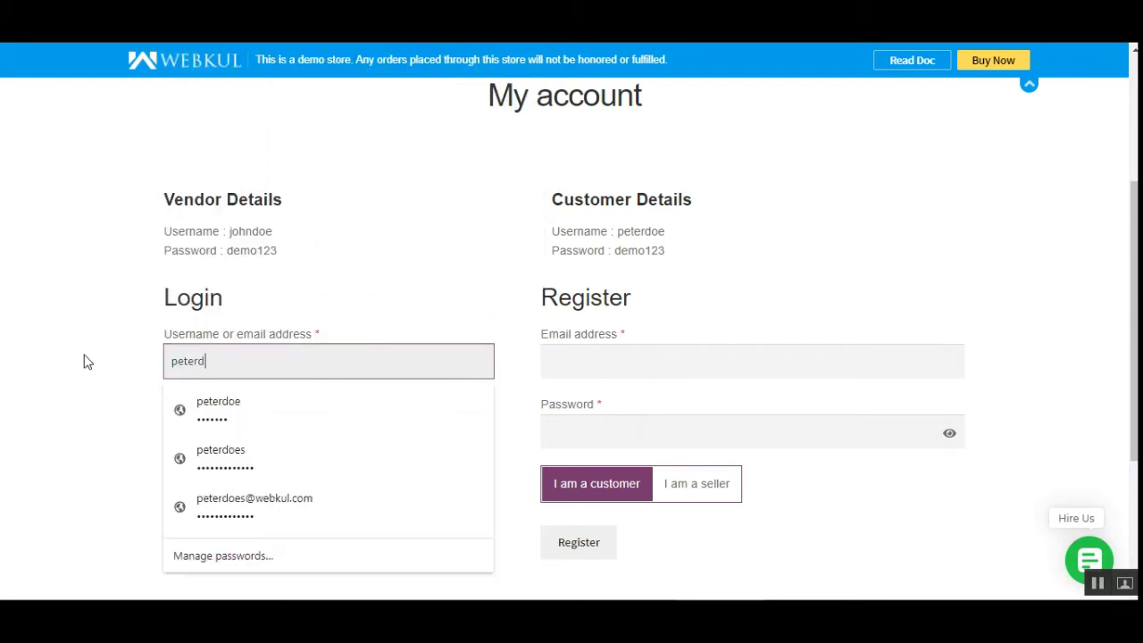
left_click(222, 406)
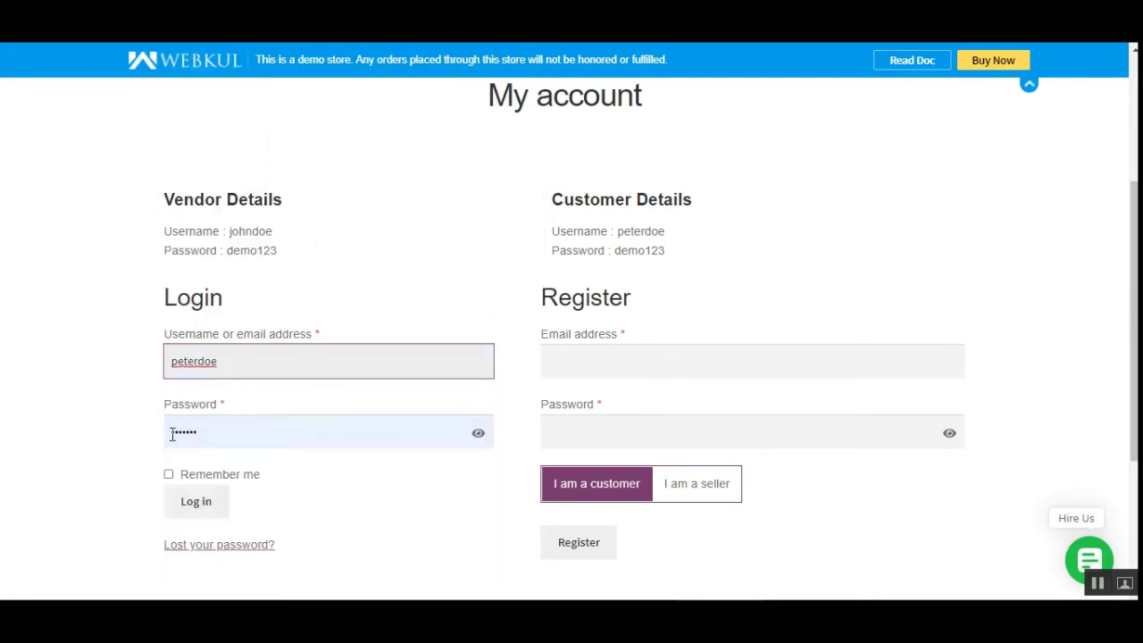
left_click(206, 506)
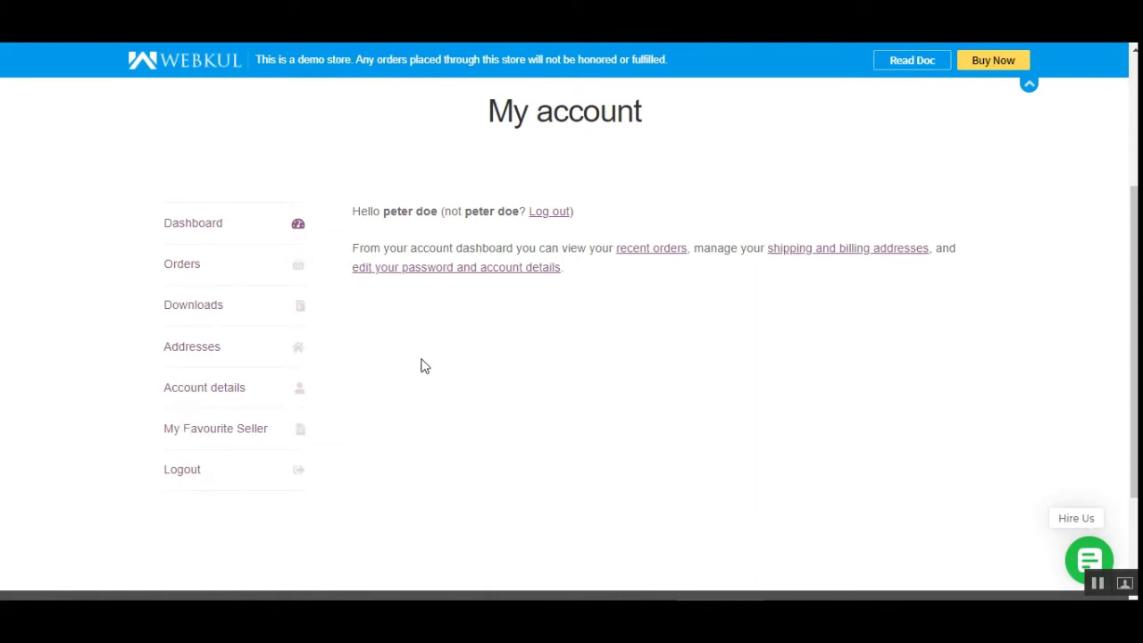
Review the customer's orders (#125 On hold, #124 Pending payment) and open order #124
left_click(181, 265)
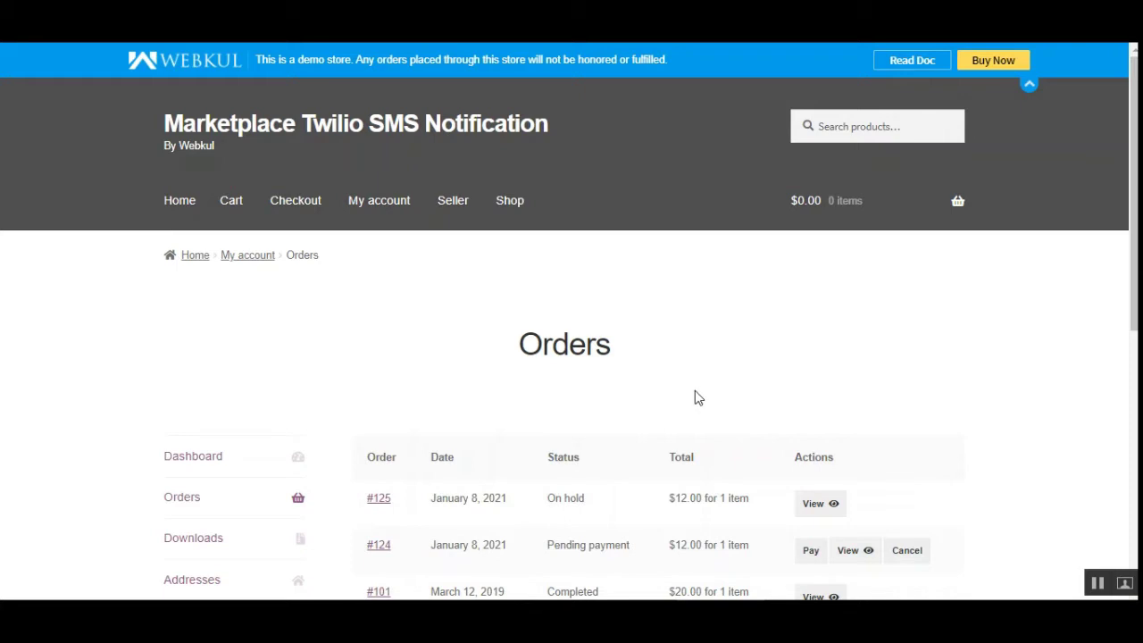
scroll(328, 369, "down", 2)
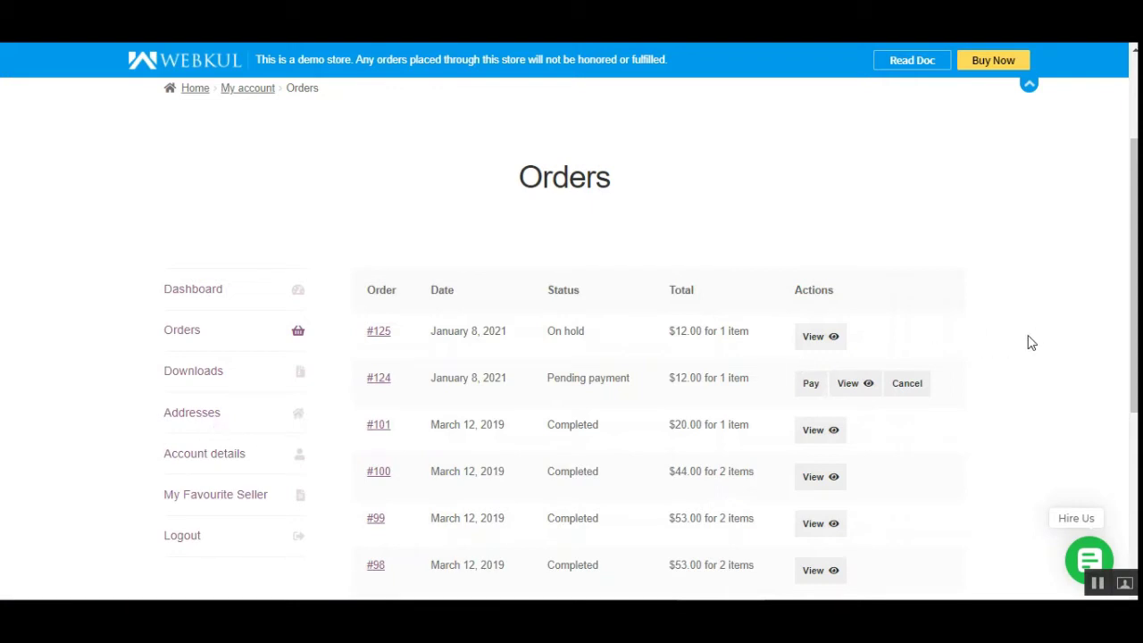
scroll(572, 340, "up", 2)
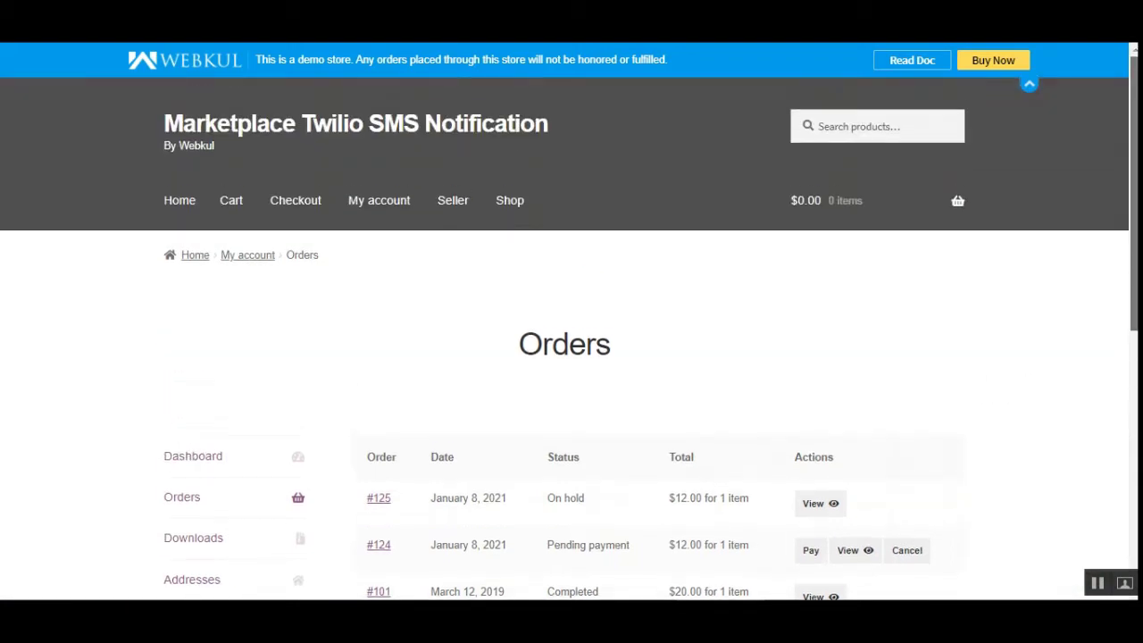
scroll(571, 340, "down", 2)
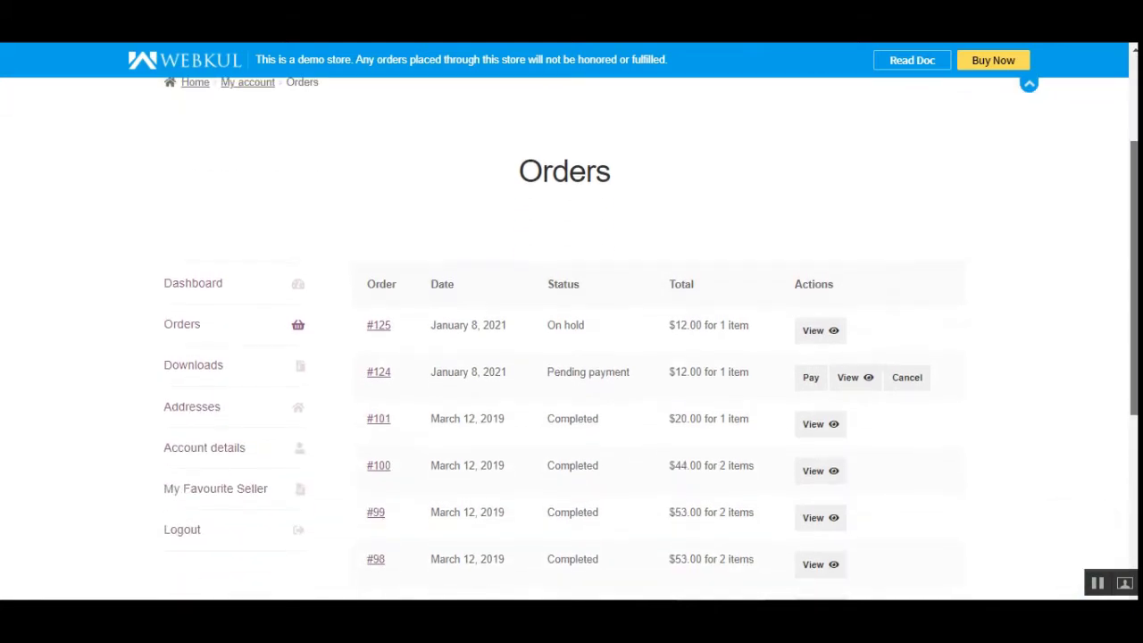
scroll(612, 370, "up", 2)
scroll(612, 370, "down", 5)
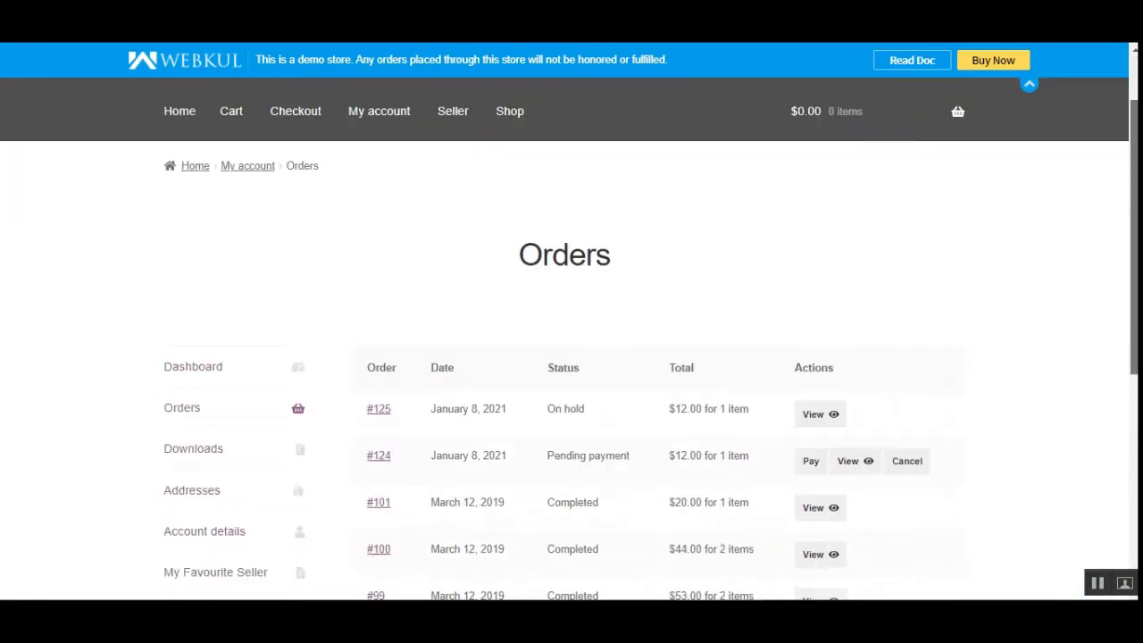
scroll(612, 370, "up", 1)
scroll(860, 382, "up", 1)
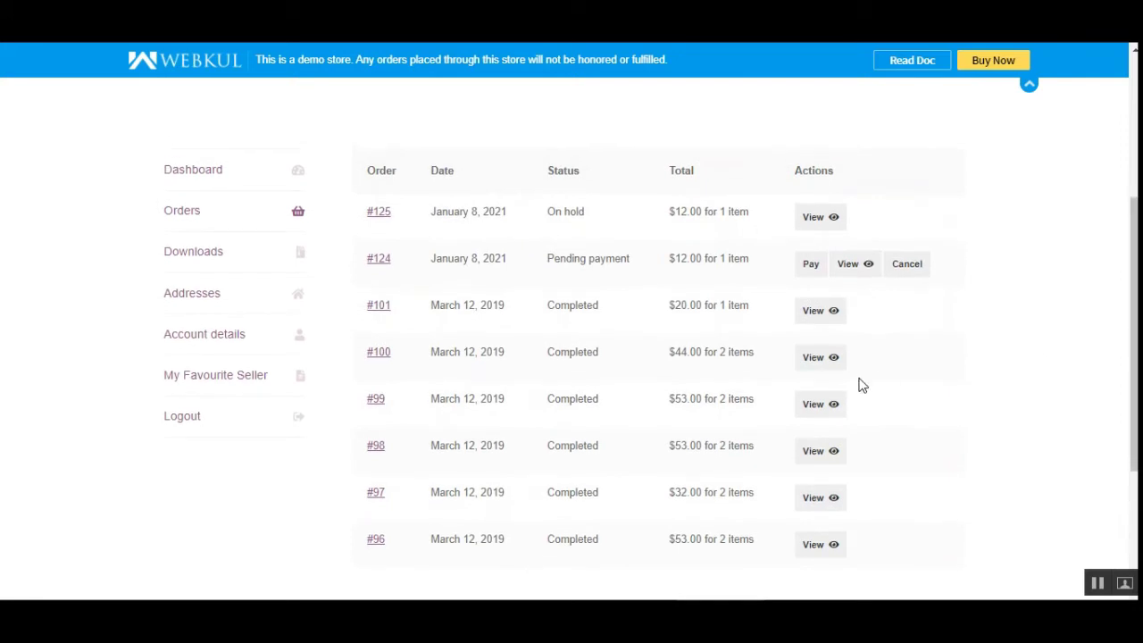
scroll(1134, 275, "up", 1)
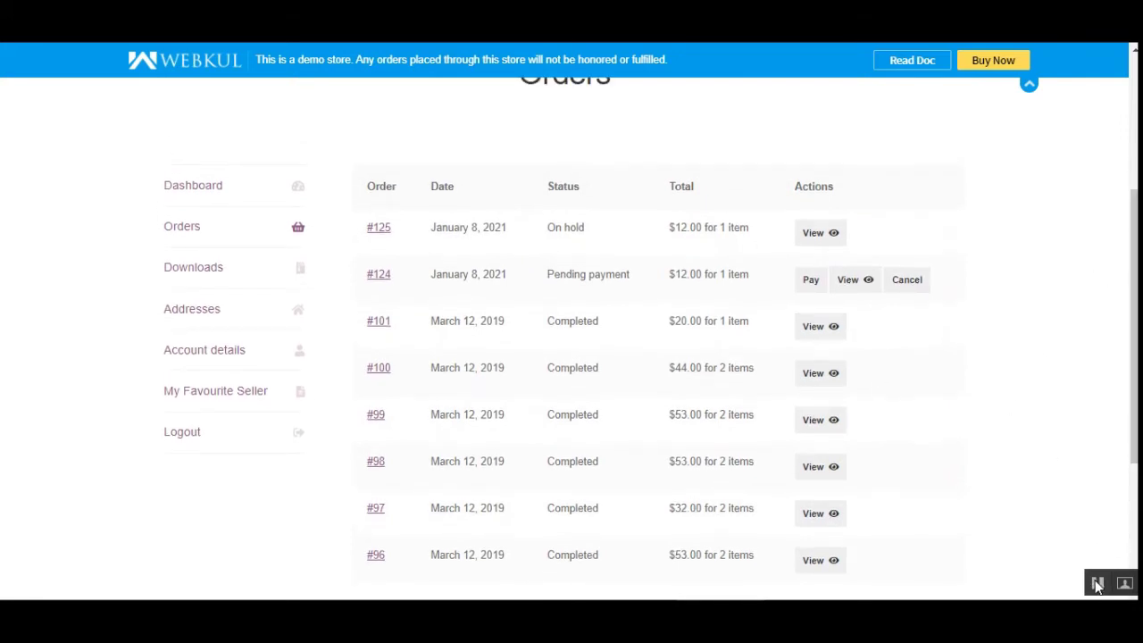
scroll(735, 370, "up", 3)
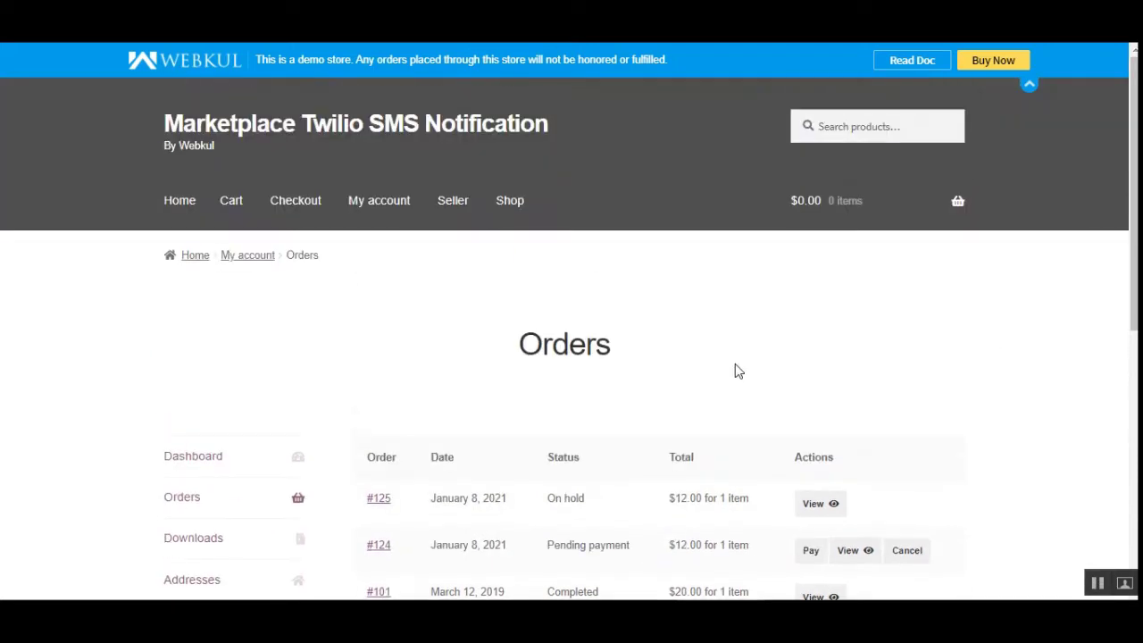
scroll(459, 401, "down", 5)
scroll(324, 430, "up", 3)
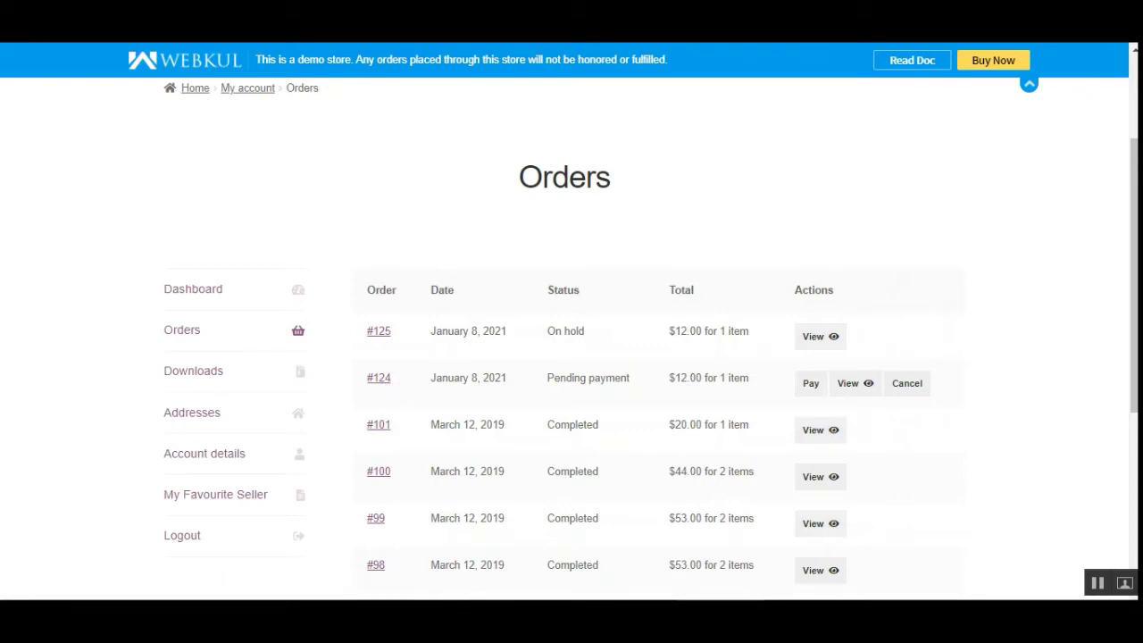
left_click(371, 382)
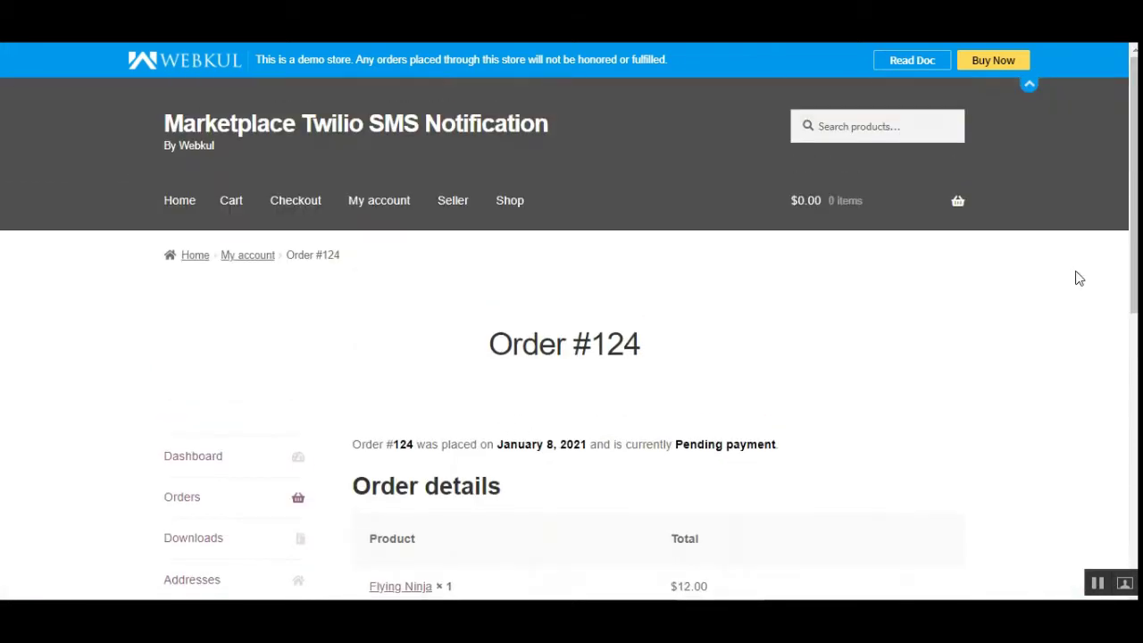
Add one Flying Ninja ($12.00) to the cart from the Shop page
scroll(1077, 276, "down", 4)
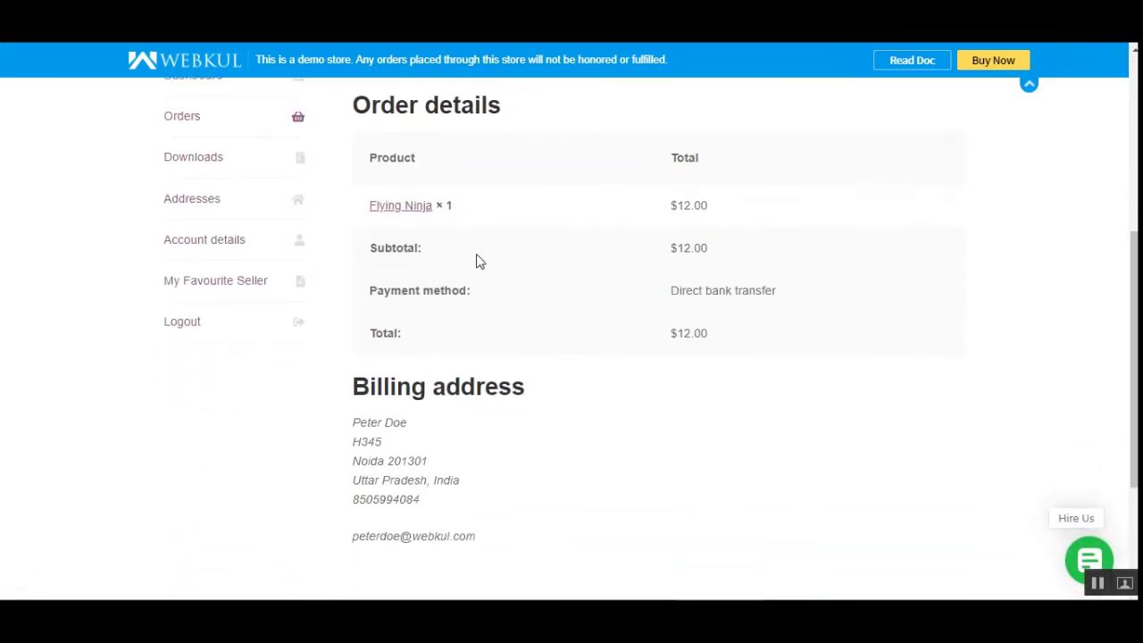
scroll(423, 513, "down", 1)
scroll(457, 503, "up", 3)
scroll(455, 504, "down", 3)
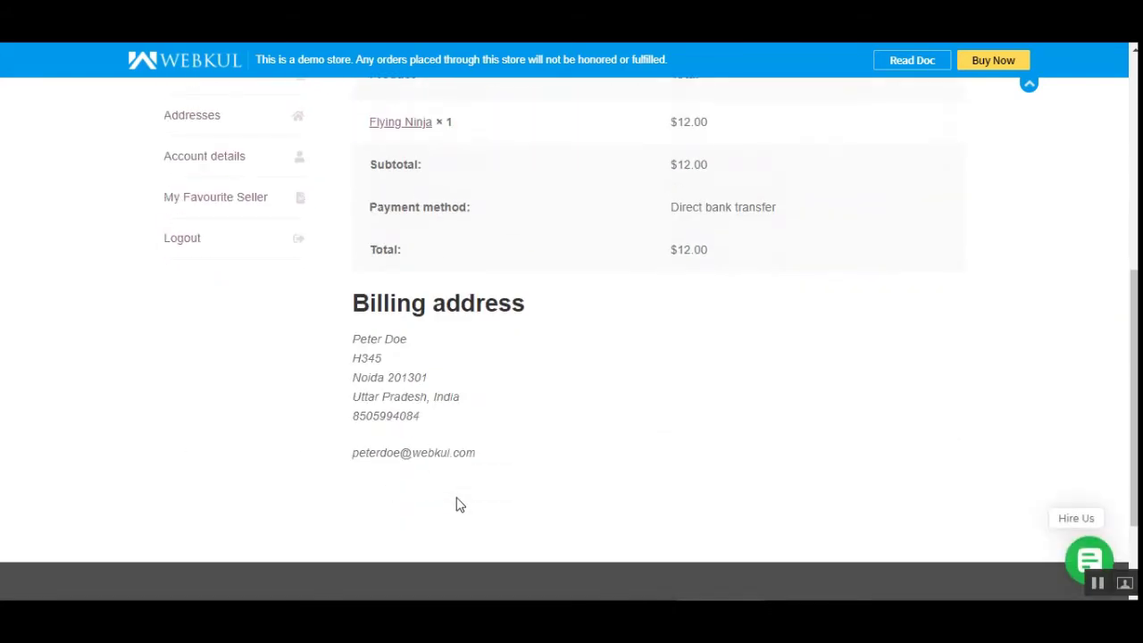
scroll(458, 505, "up", 5)
scroll(473, 455, "down", 5)
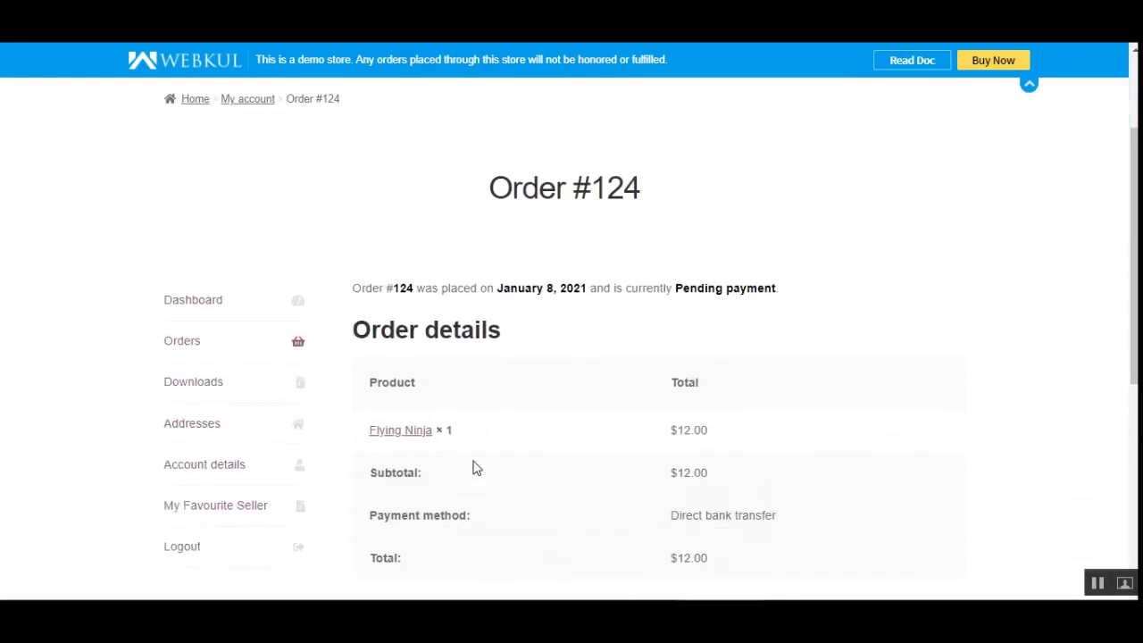
scroll(465, 451, "up", 3)
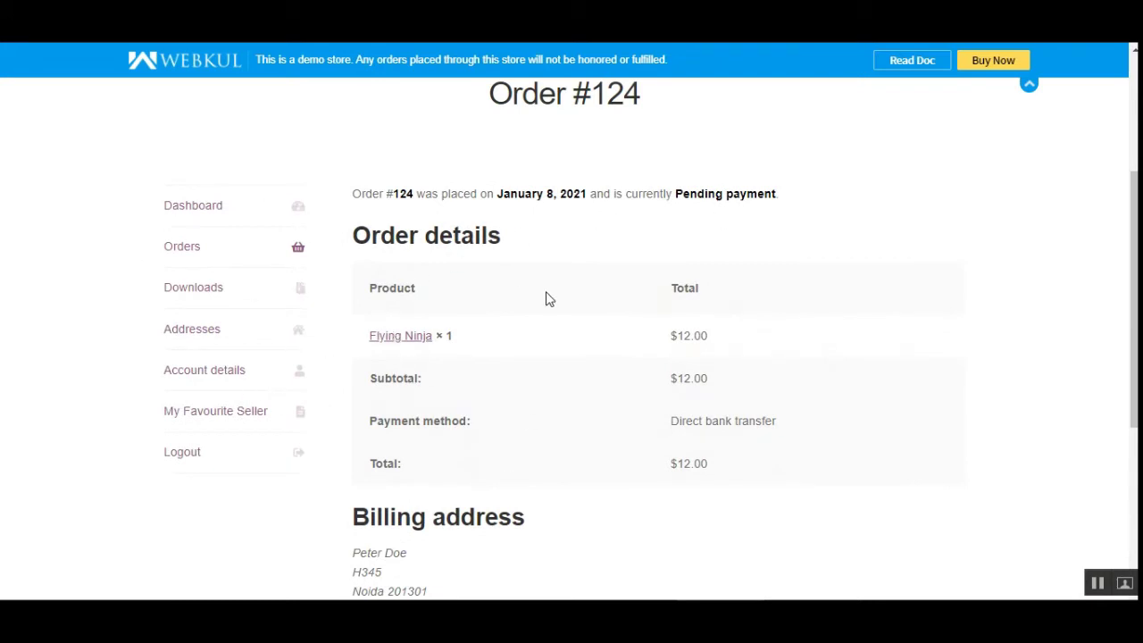
scroll(549, 299, "up", 3)
left_click(510, 200)
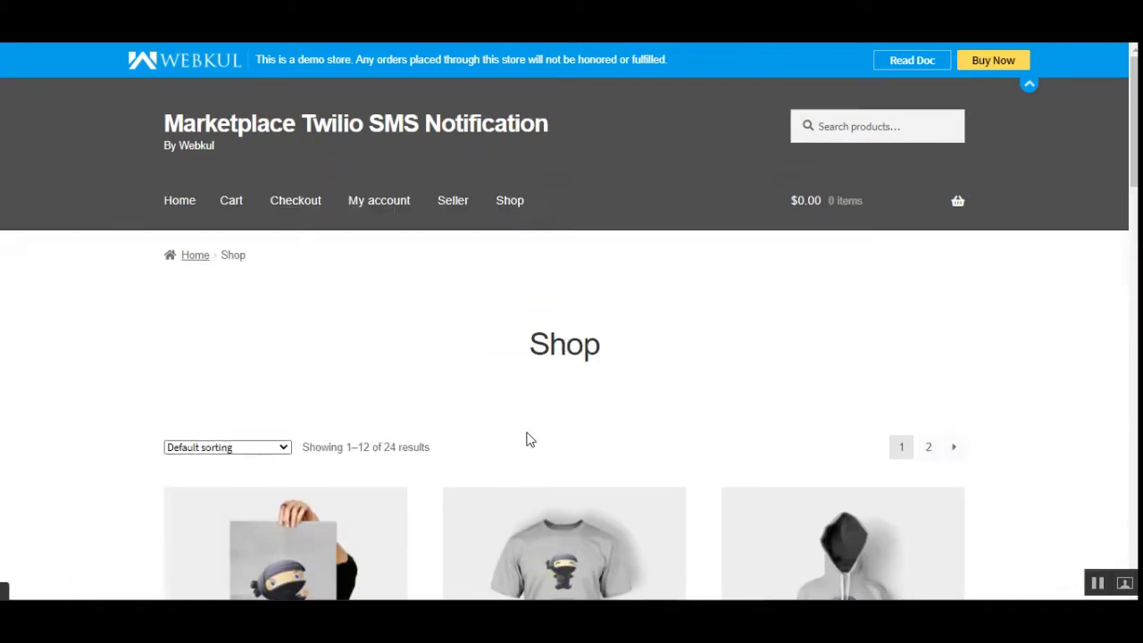
scroll(526, 439, "down", 5)
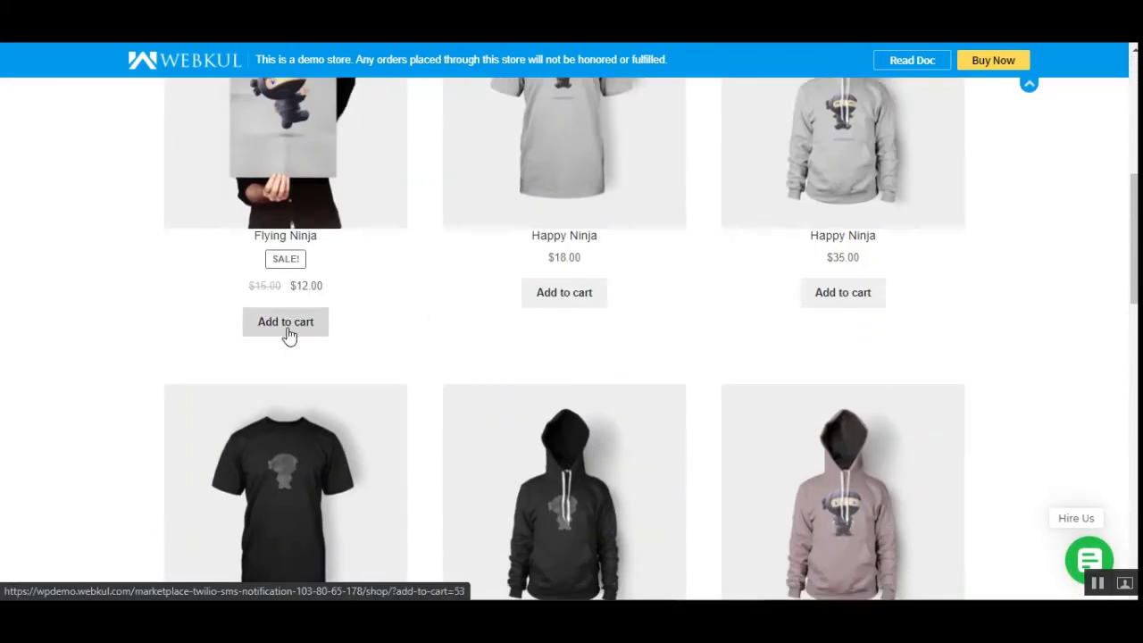
left_click(286, 323)
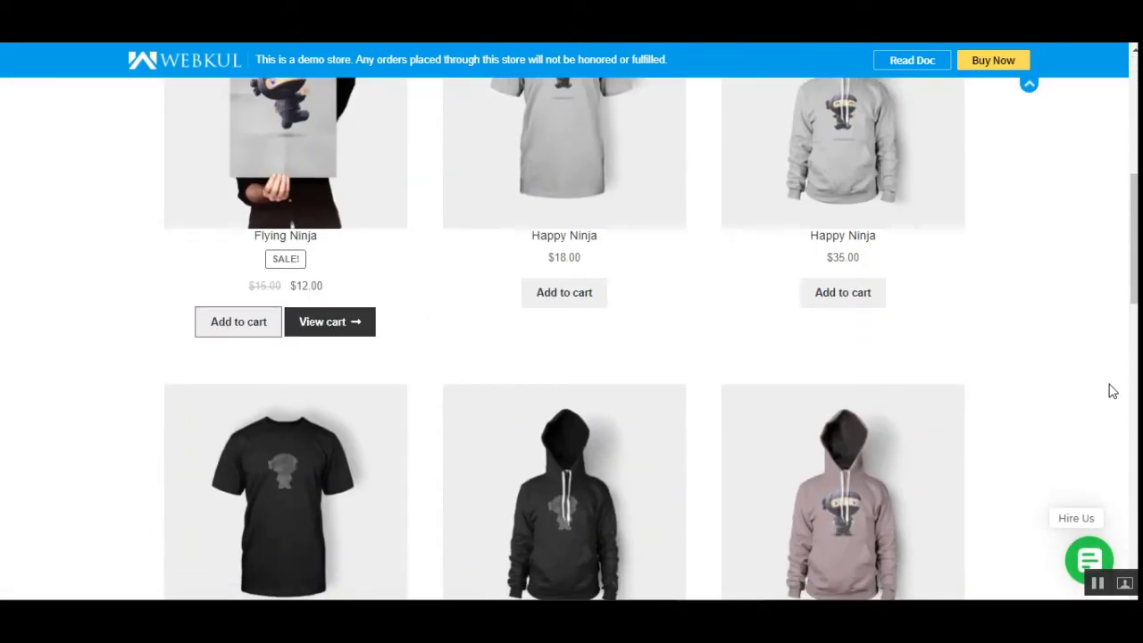
Proceed to checkout from the header mini-cart
scroll(1113, 357, "up", 5)
mouse_move(882, 220)
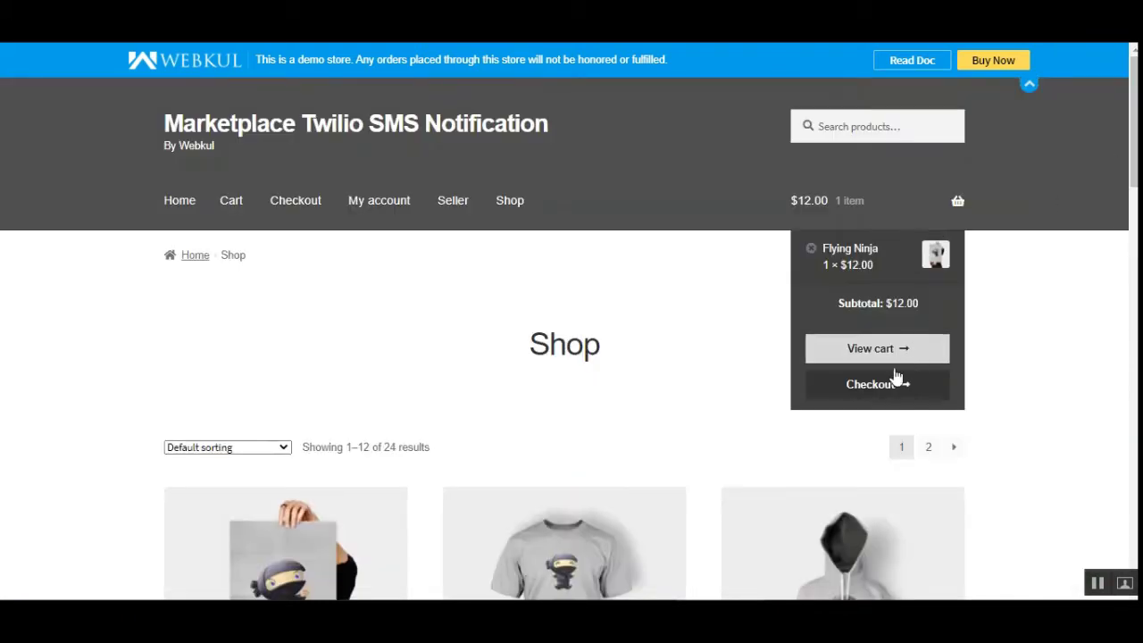
left_click(871, 388)
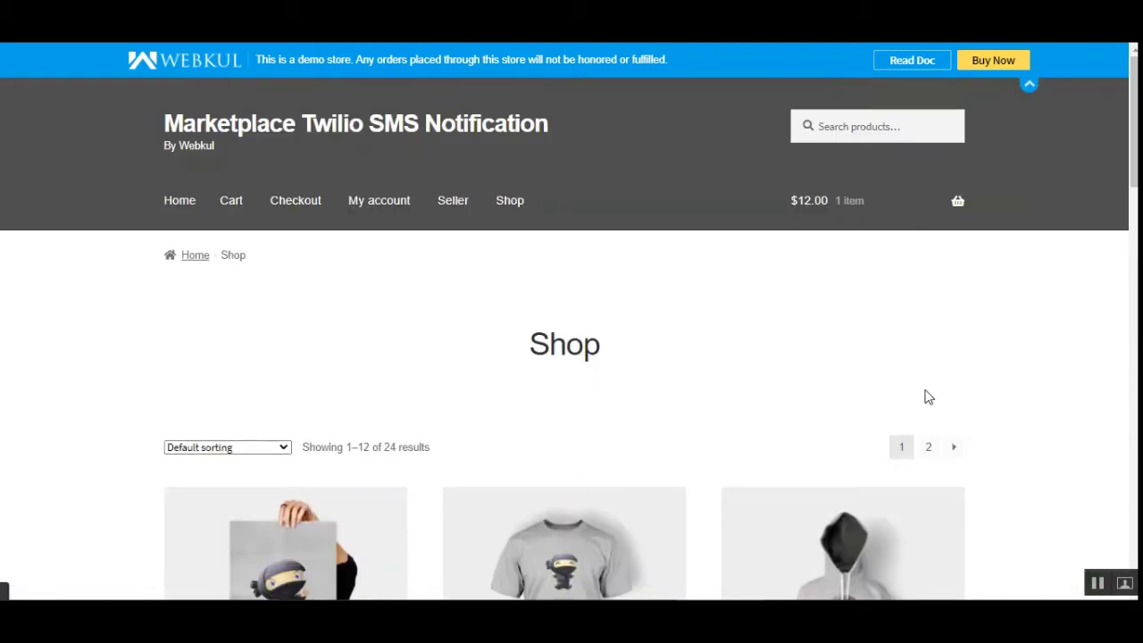
Check the billing details and phone number, then place the Flying Ninja order
scroll(1110, 327, "down", 4)
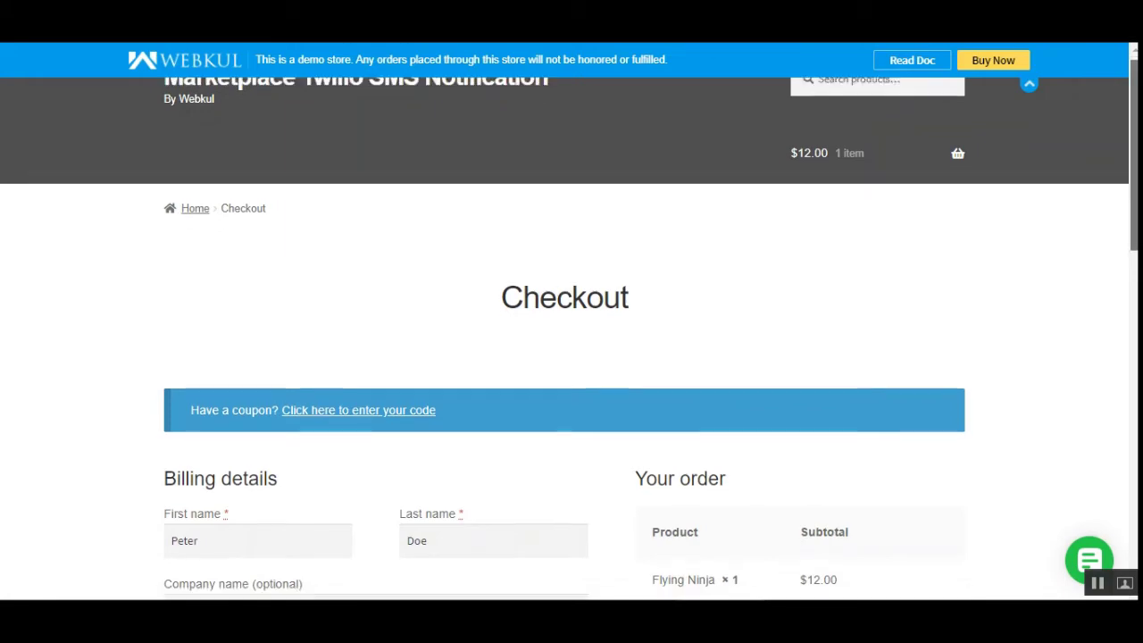
scroll(1113, 304, "up", 2)
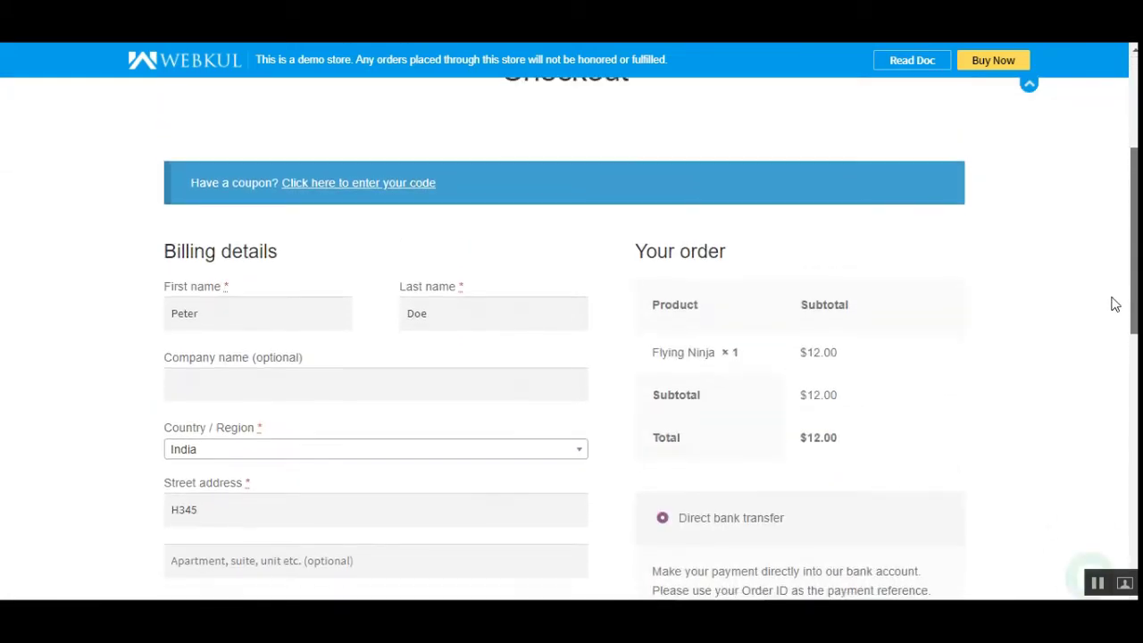
scroll(1112, 313, "down", 5)
scroll(1100, 462, "down", 2)
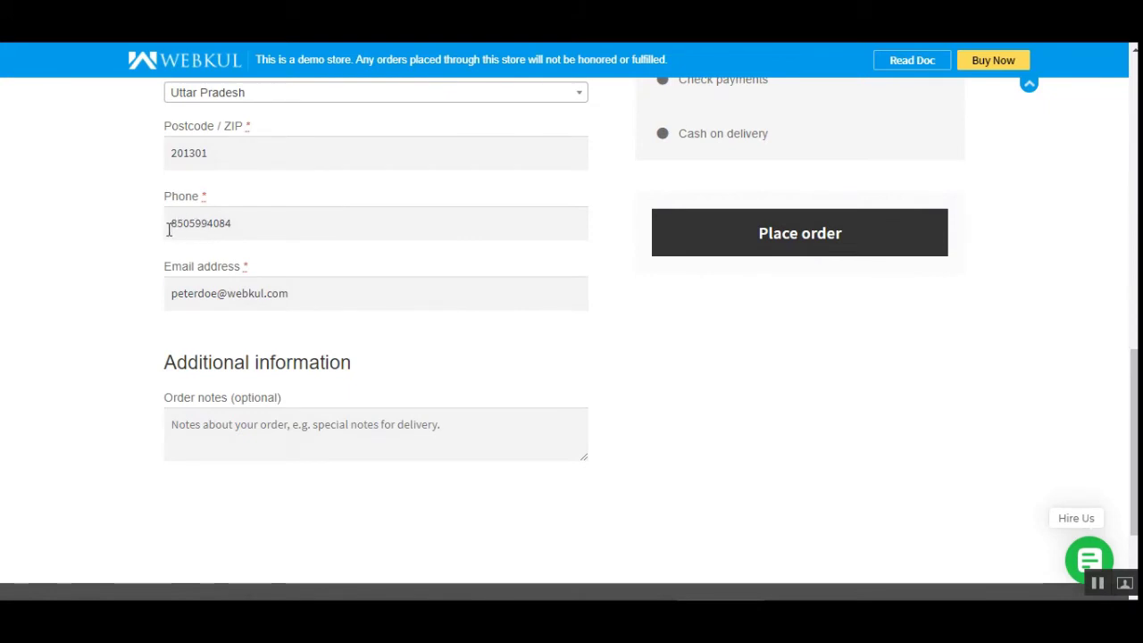
left_click_drag(168, 230, 246, 228)
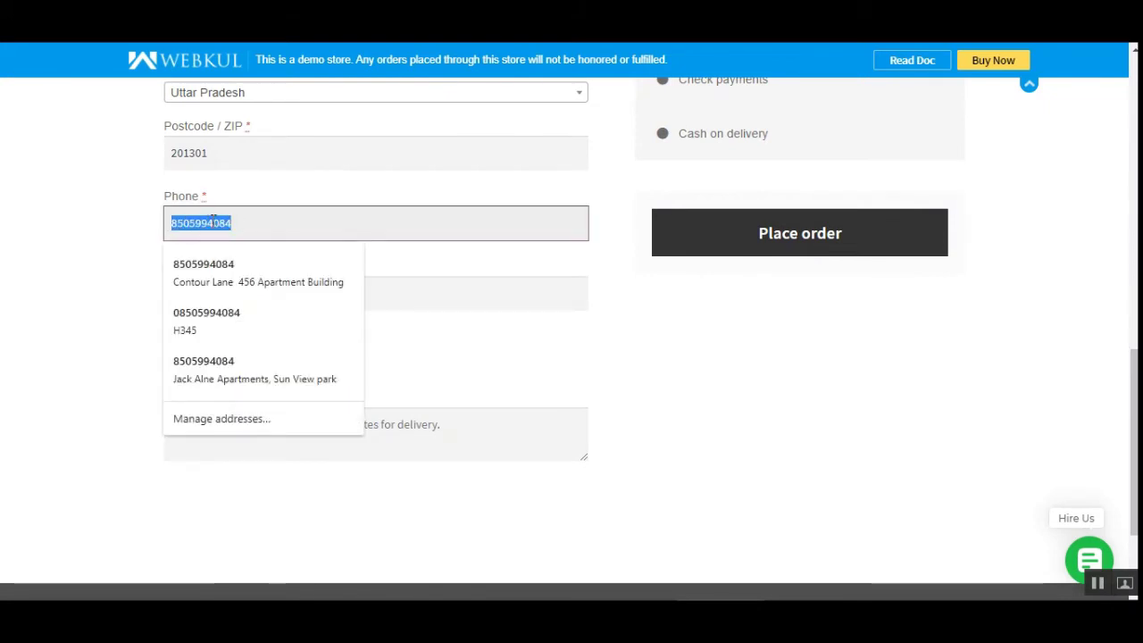
left_click(62, 246)
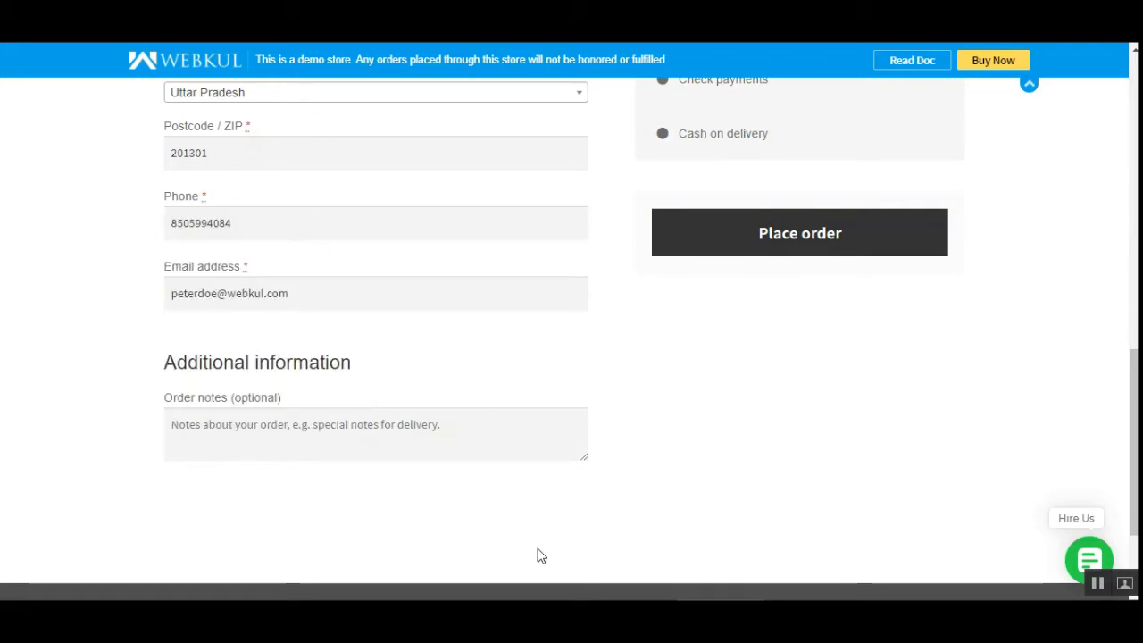
scroll(788, 415, "down", 3)
scroll(785, 417, "up", 2)
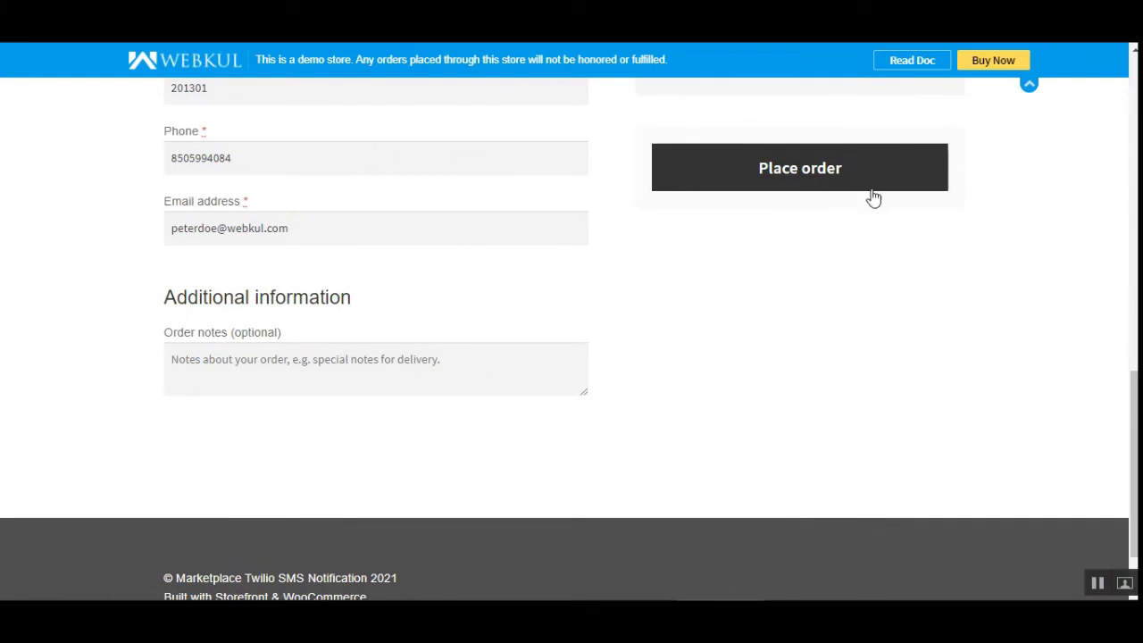
left_click(812, 179)
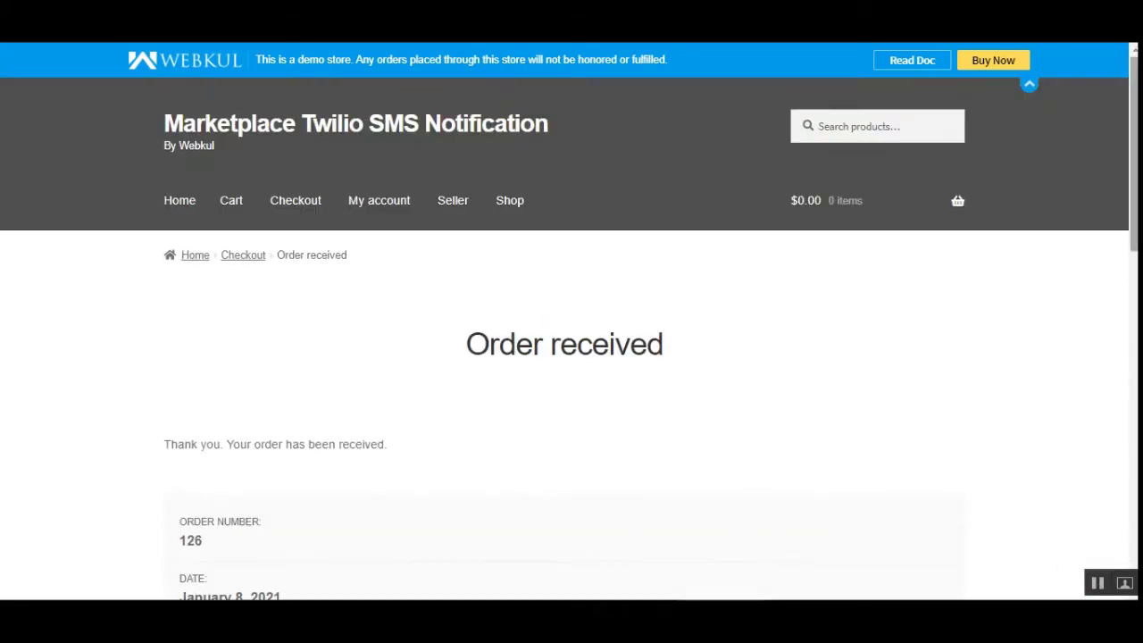
Review the Order received page: $12.00 total, January 8, 2021, Direct bank transfer
scroll(610, 460, "down", 3)
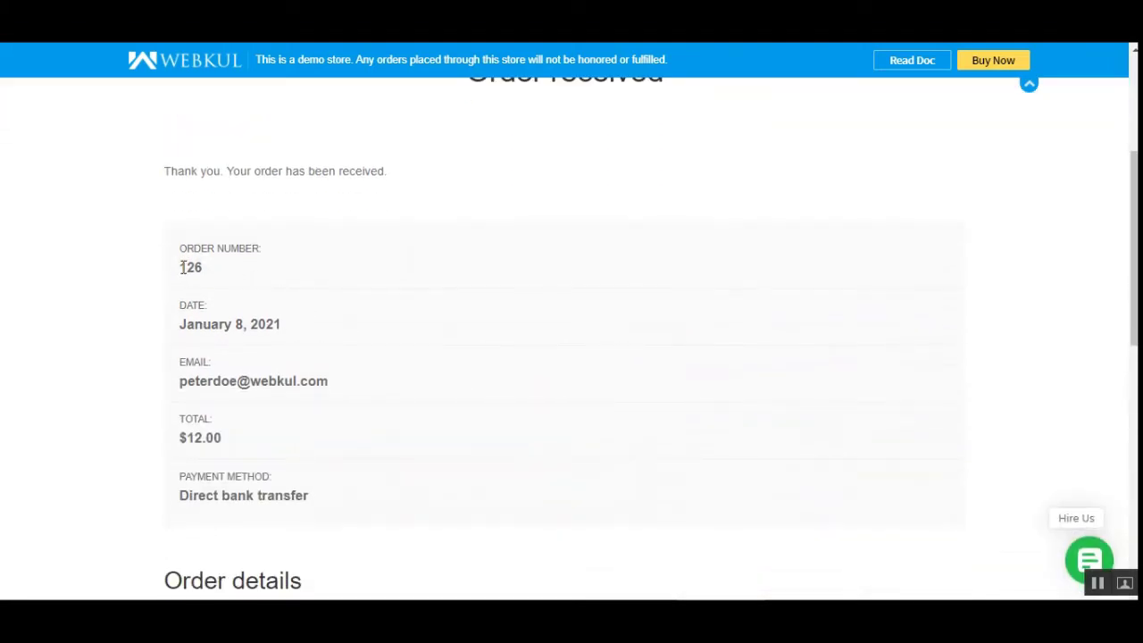
left_click_drag(183, 267, 212, 275)
scroll(298, 459, "down", 1)
scroll(300, 461, "up", 1)
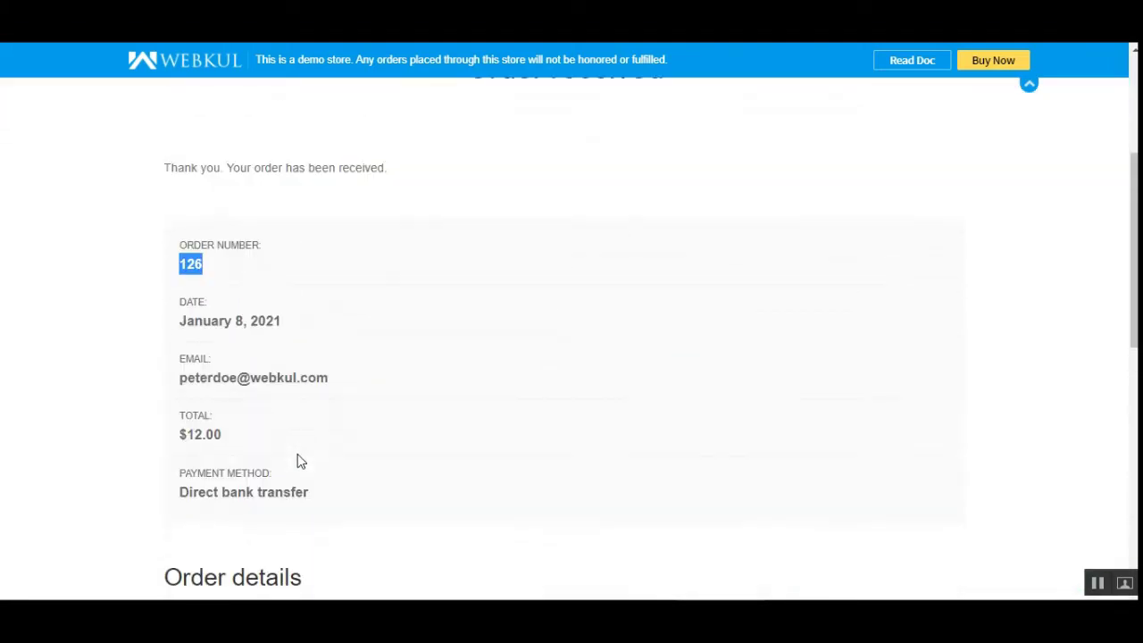
scroll(300, 460, "up", 1)
scroll(1057, 204, "up", 2)
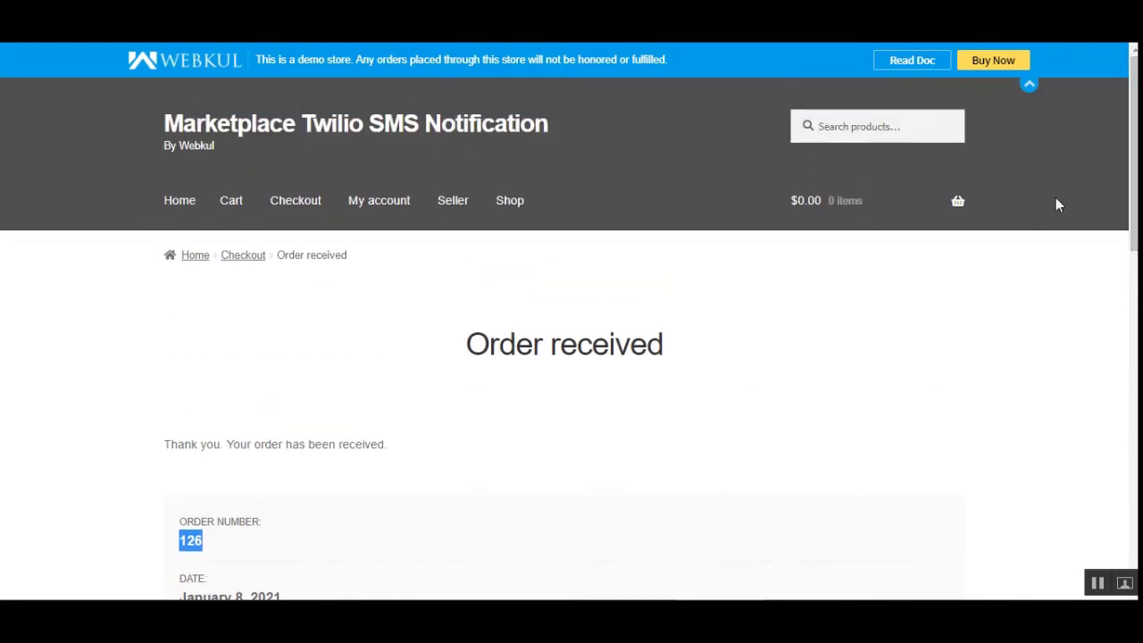
left_click_drag(470, 344, 806, 355)
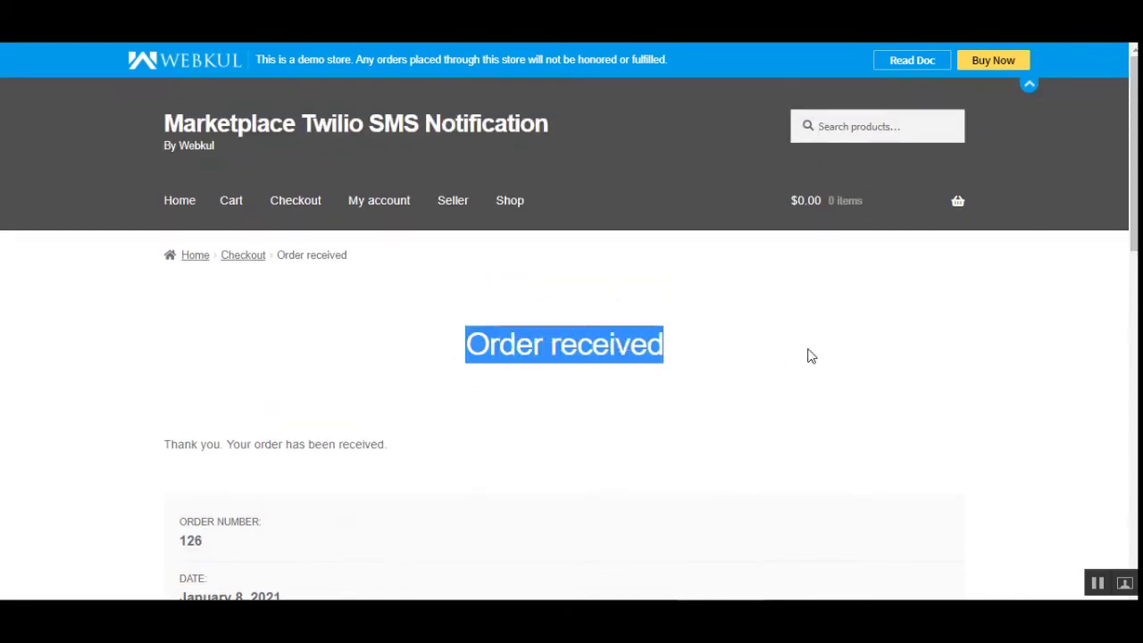
left_click(811, 355)
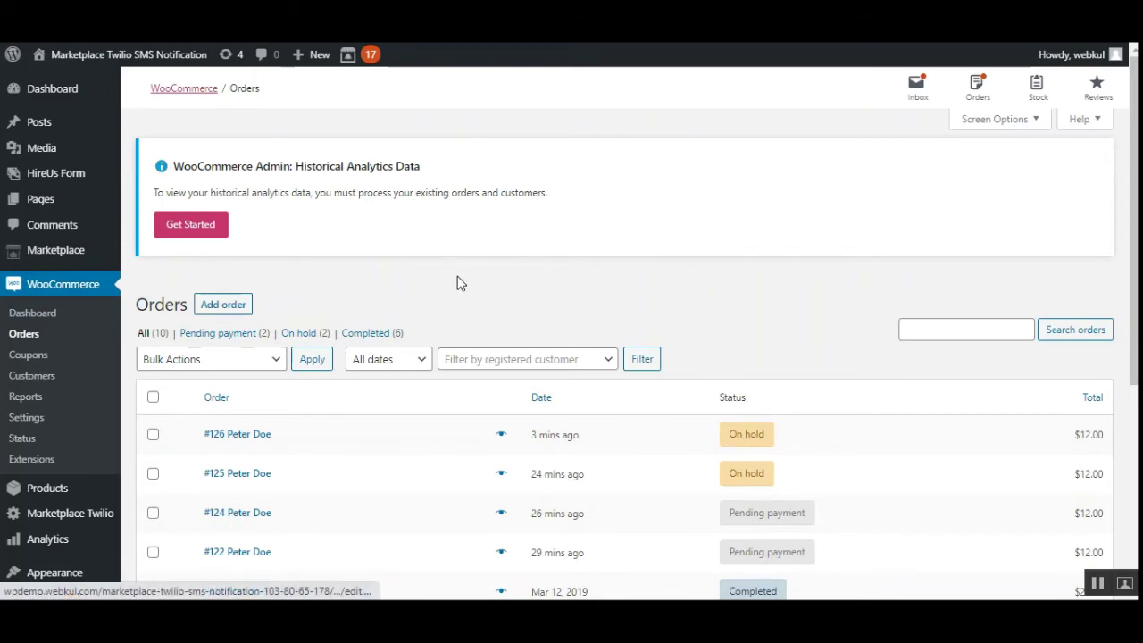
Open the newest order, #126, for editing from the admin Orders list
scroll(301, 399, "down", 2)
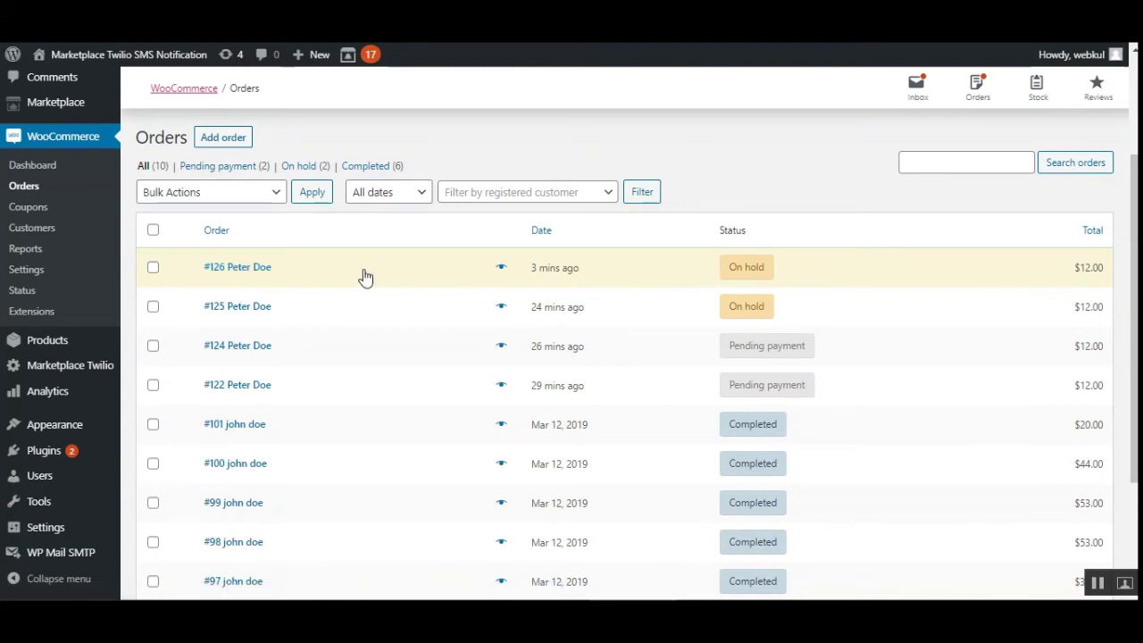
left_click(235, 272)
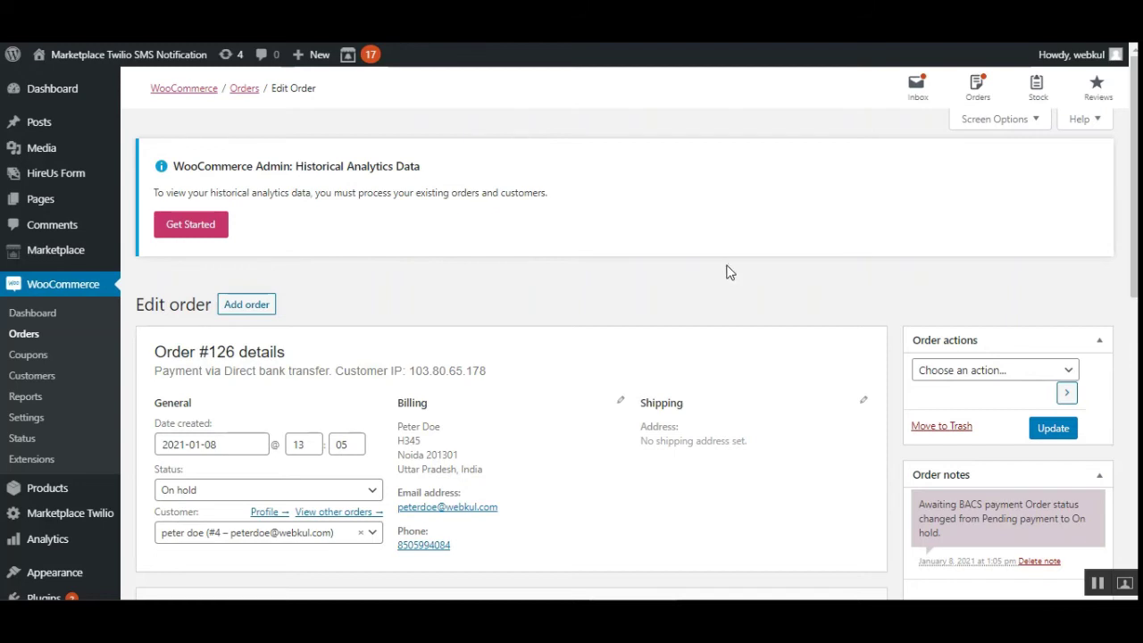
Change order #126's status to Processing and update it
left_click_drag(1134, 227, 1133, 277)
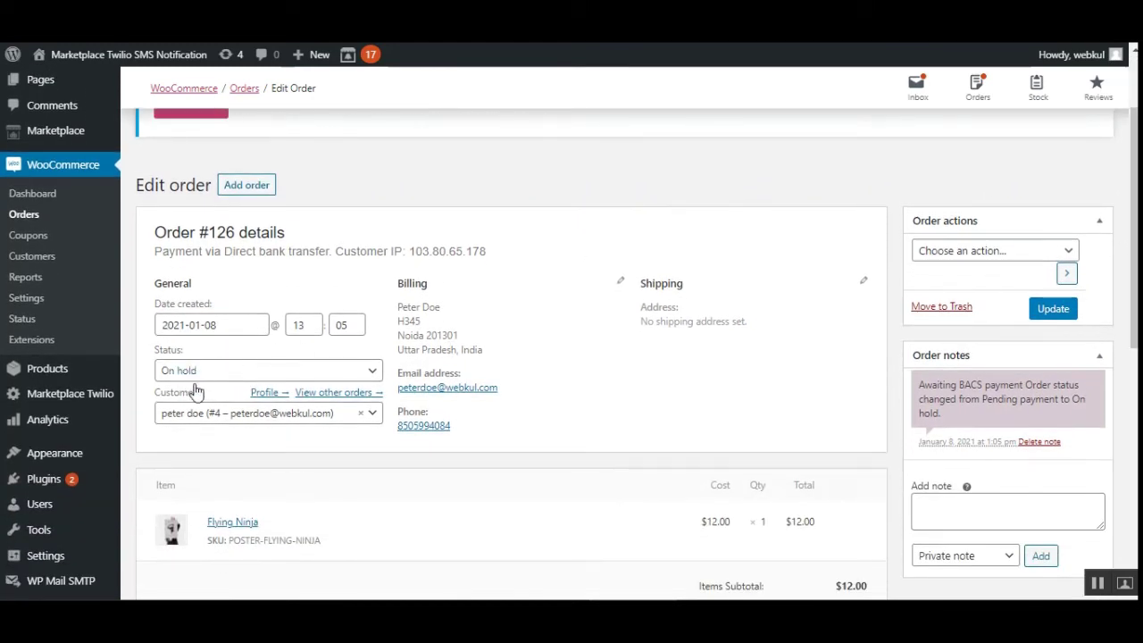
left_click_drag(211, 234, 256, 234)
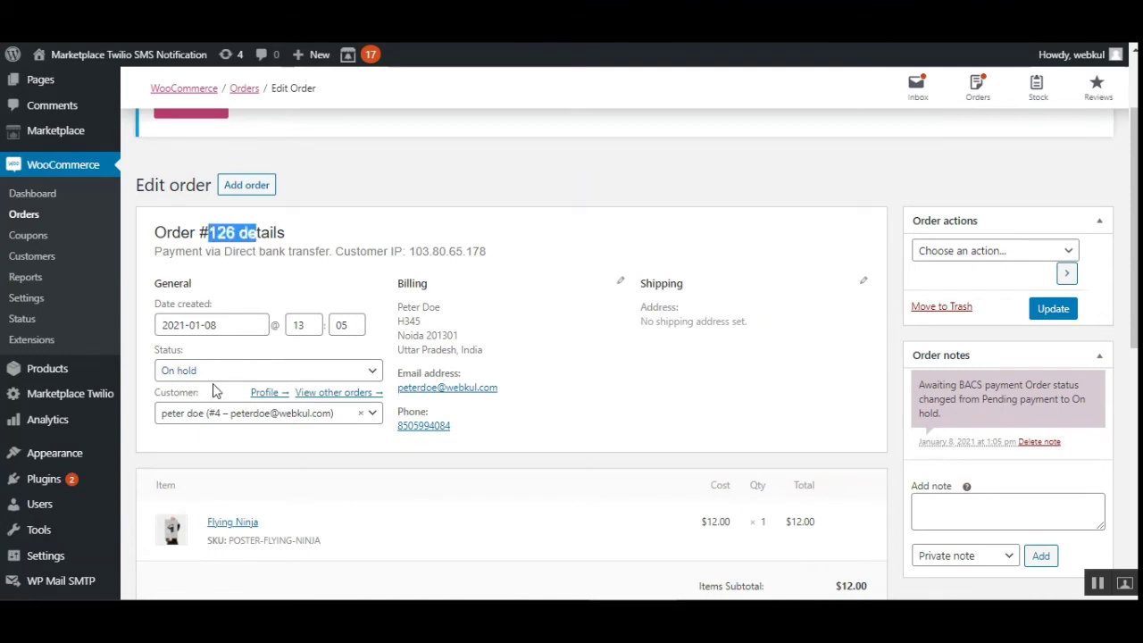
left_click(253, 373)
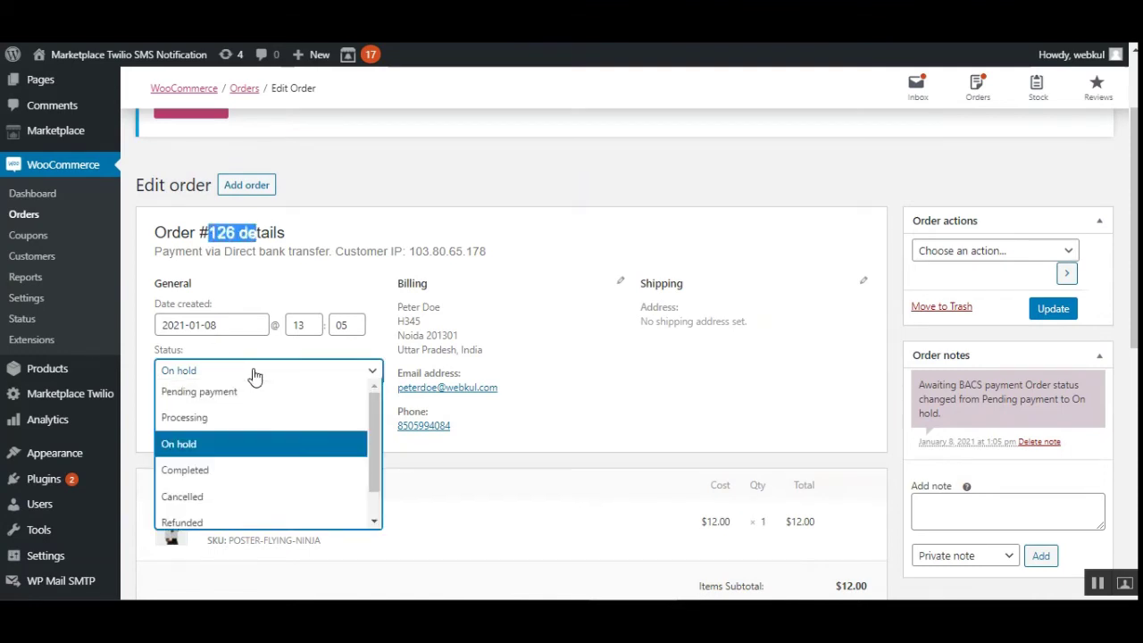
left_click(244, 417)
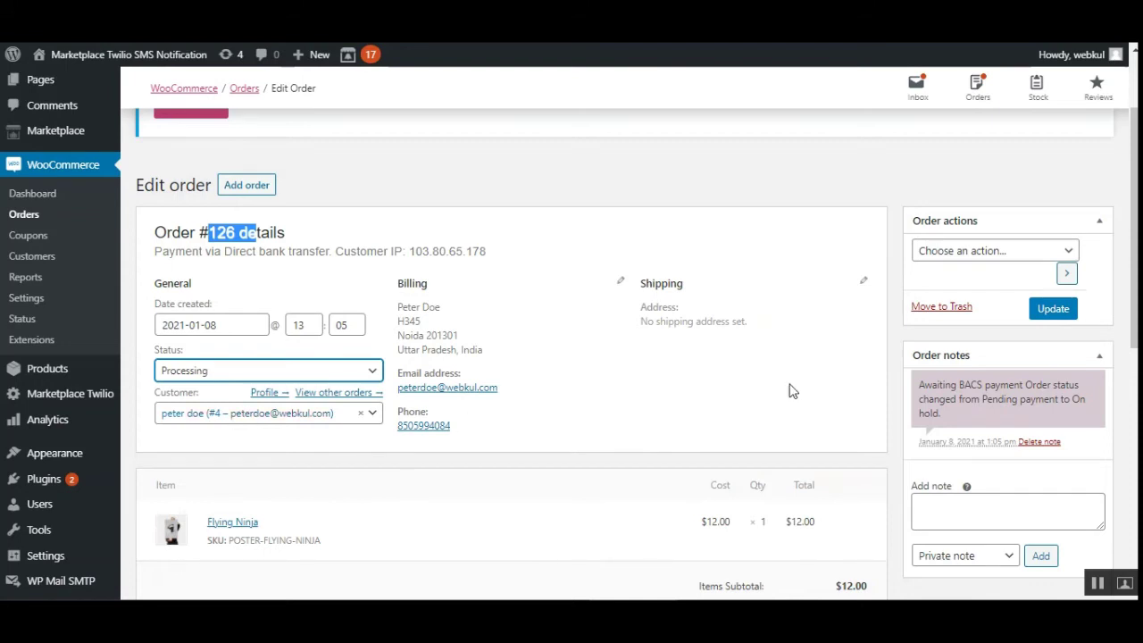
left_click(1053, 309)
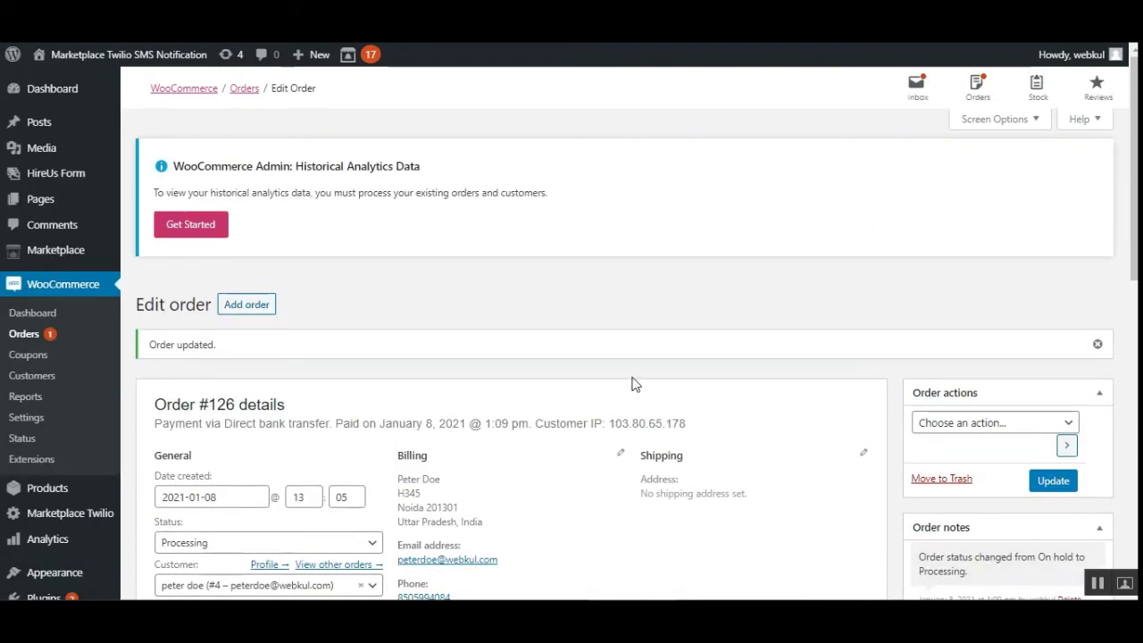
Switch order #126 back to On hold and update it
scroll(313, 355, "down", 1)
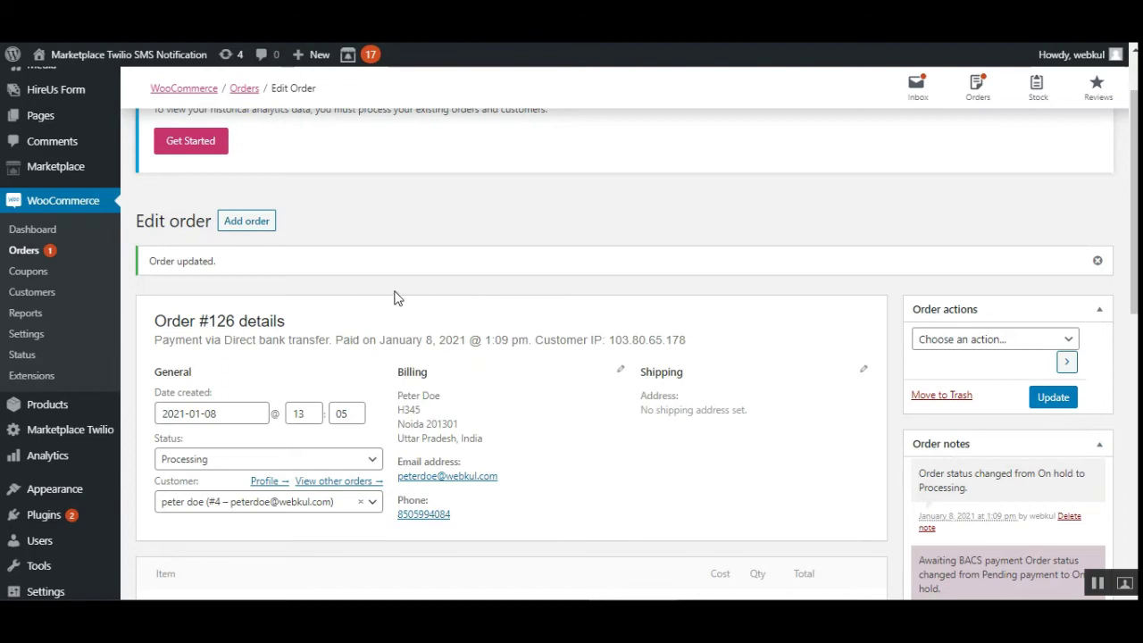
scroll(343, 318, "down", 2)
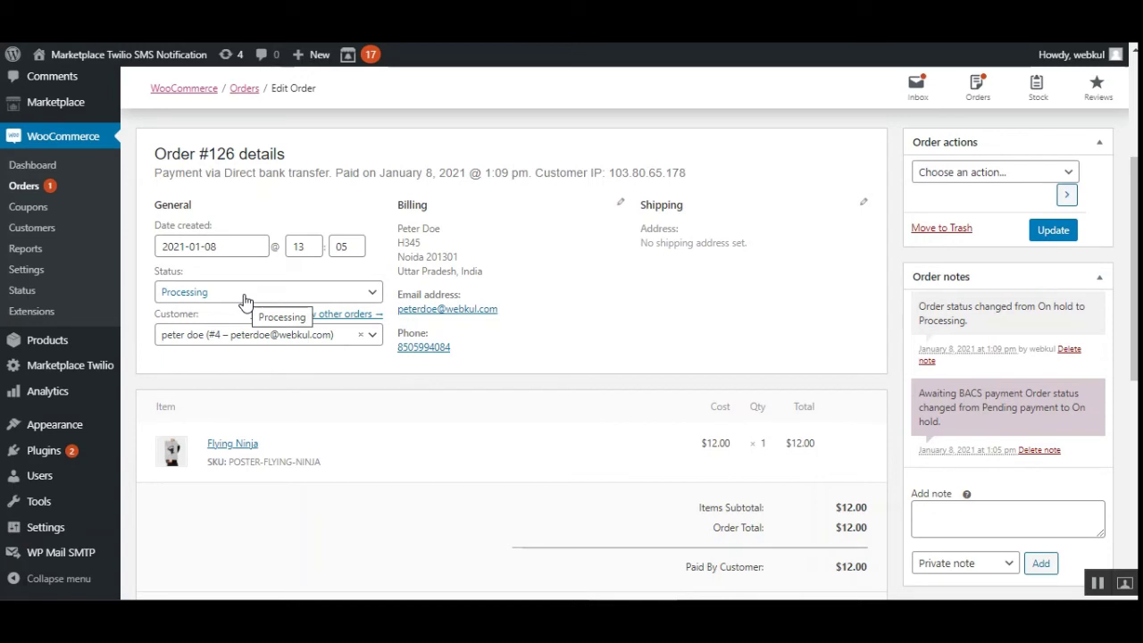
left_click(355, 293)
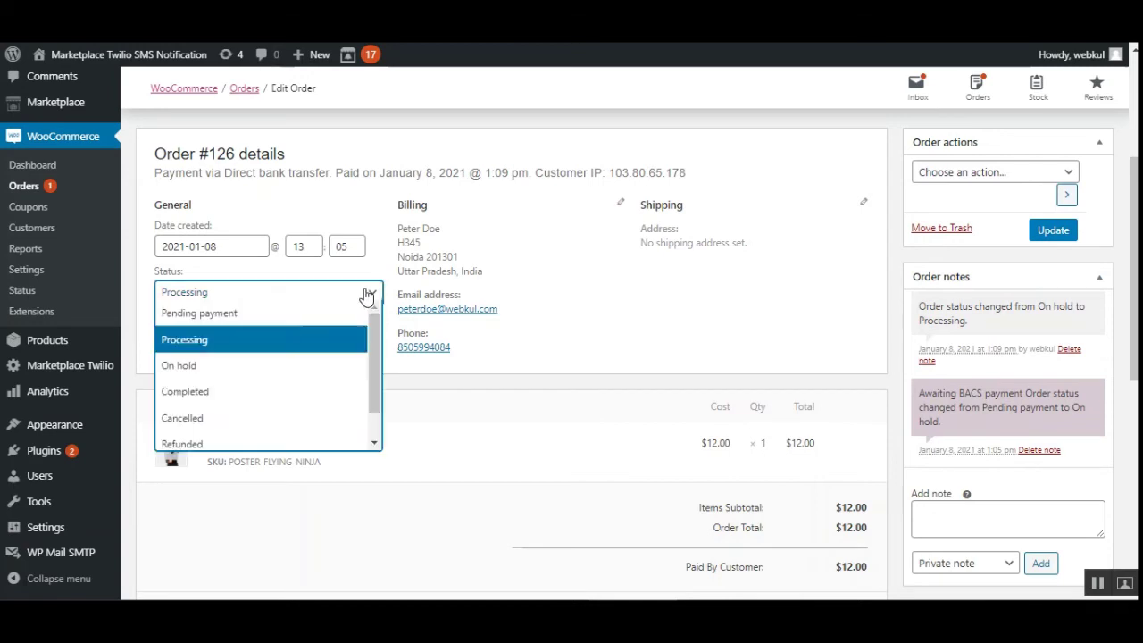
left_click(264, 373)
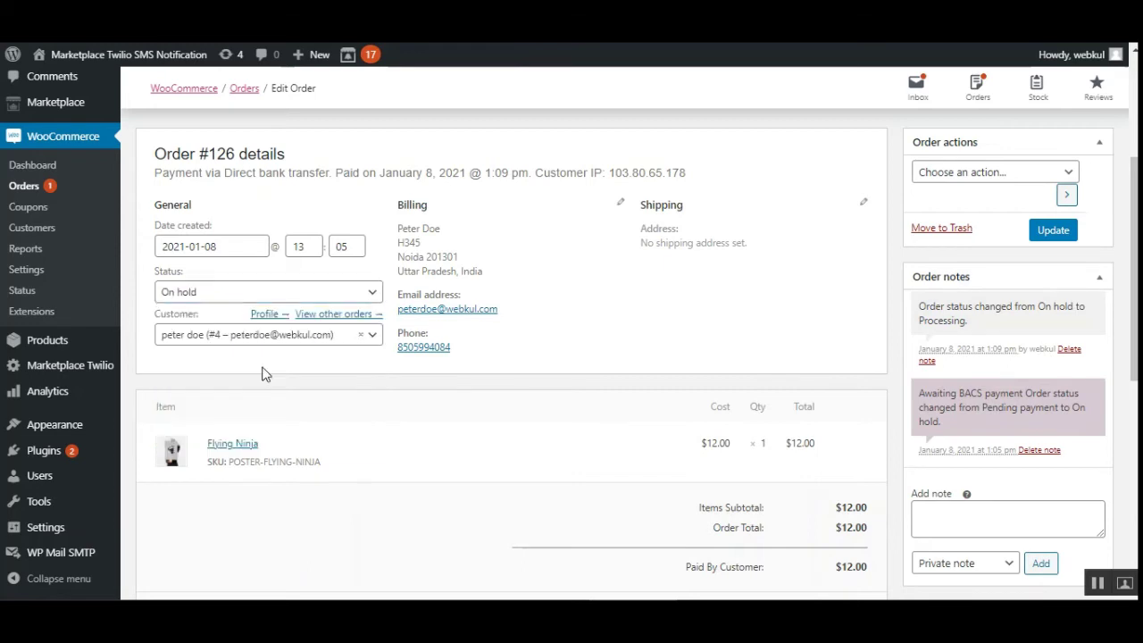
left_click(1045, 231)
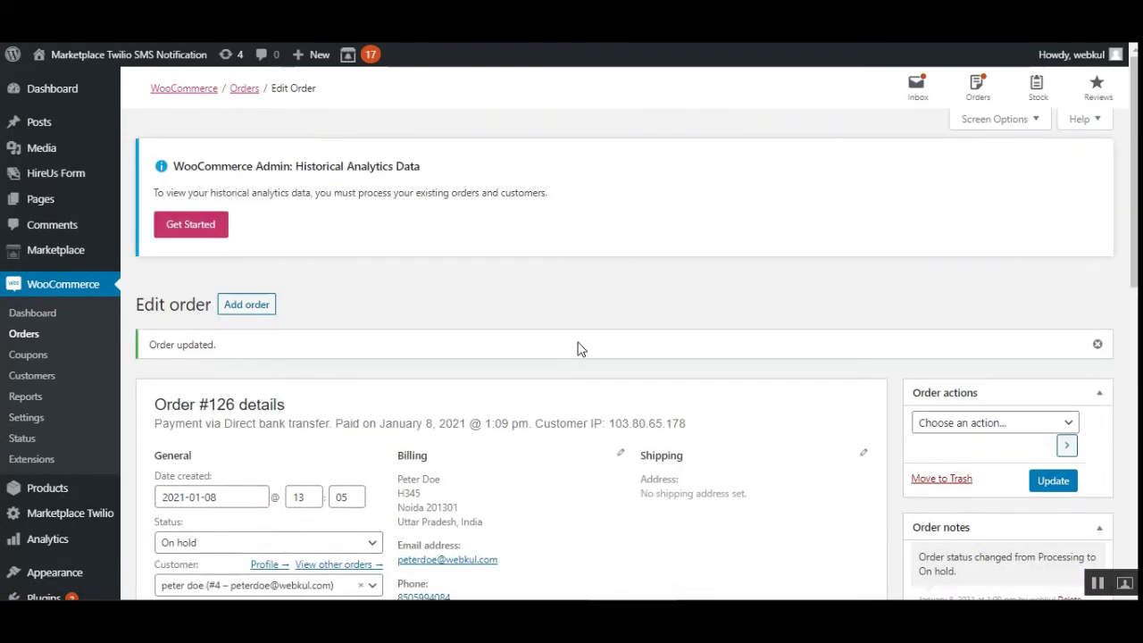
scroll(553, 323, "down", 2)
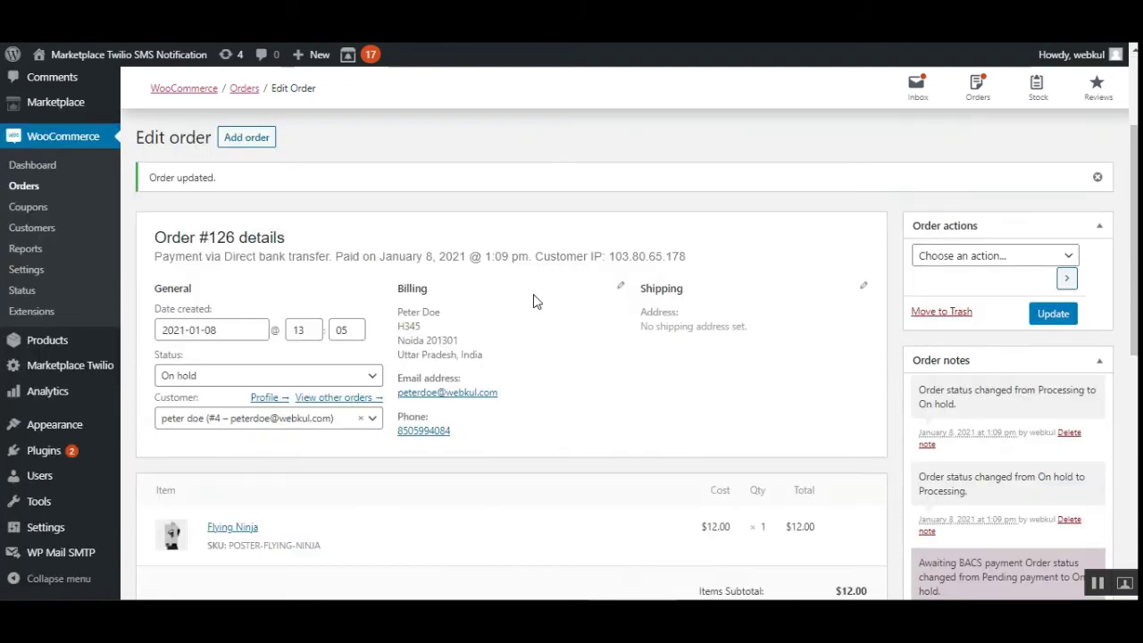
Change order #126's status from On hold to Completed
left_click(221, 382)
left_click(216, 476)
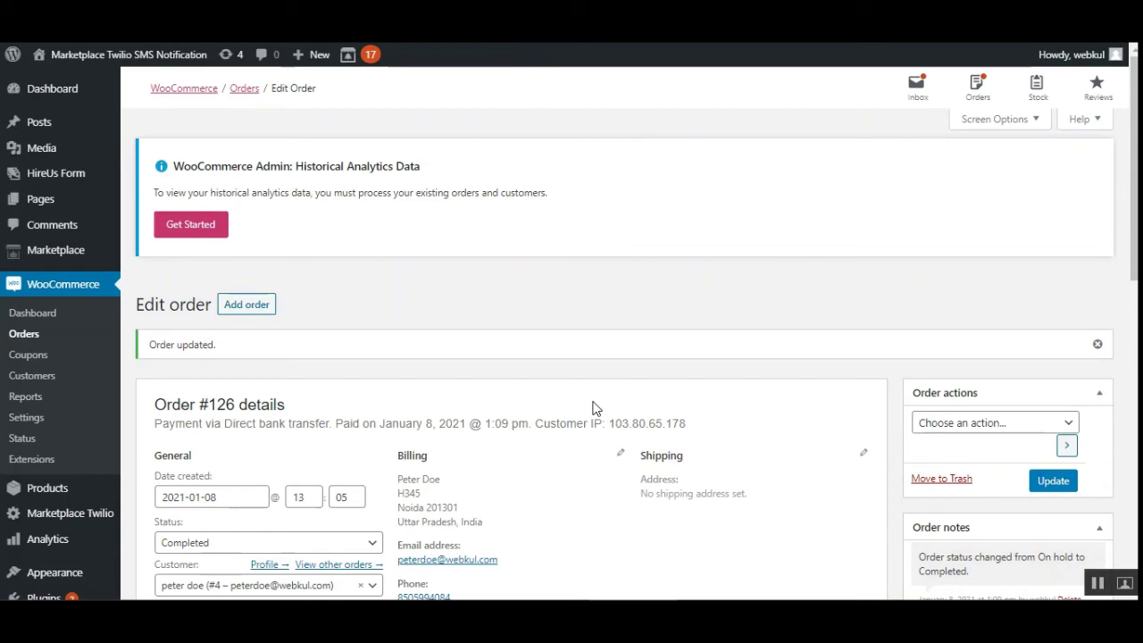
scroll(327, 455, "down", 3)
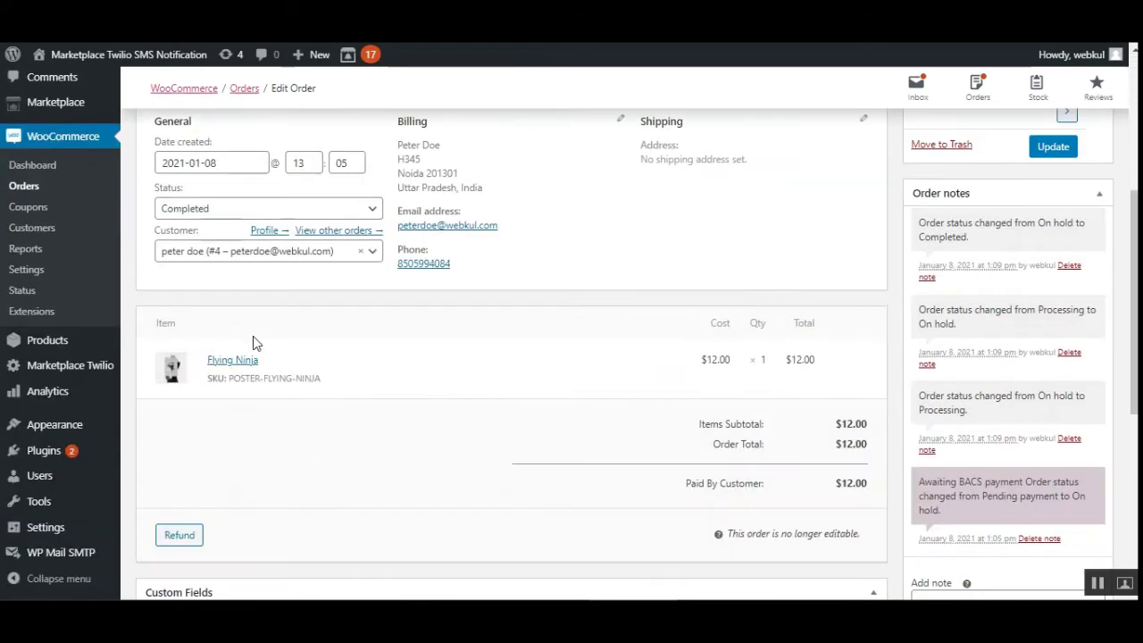
scroll(314, 247, "up", 1)
left_click(298, 293)
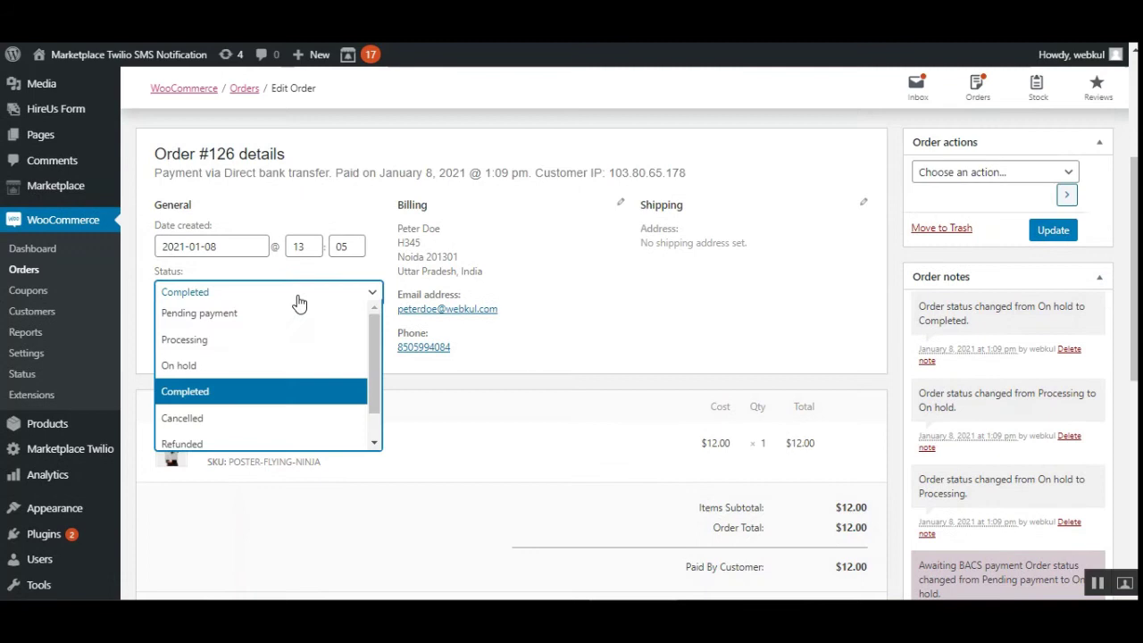
Save order #126 with status Cancelled
left_click(216, 430)
left_click(1052, 229)
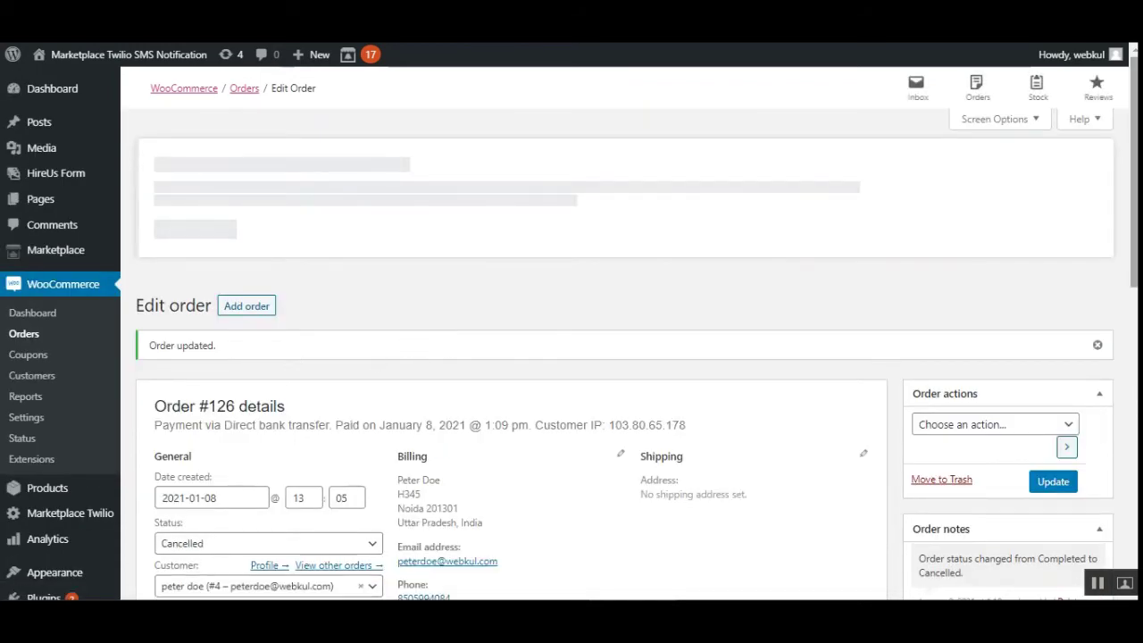
scroll(259, 375, "down", 4)
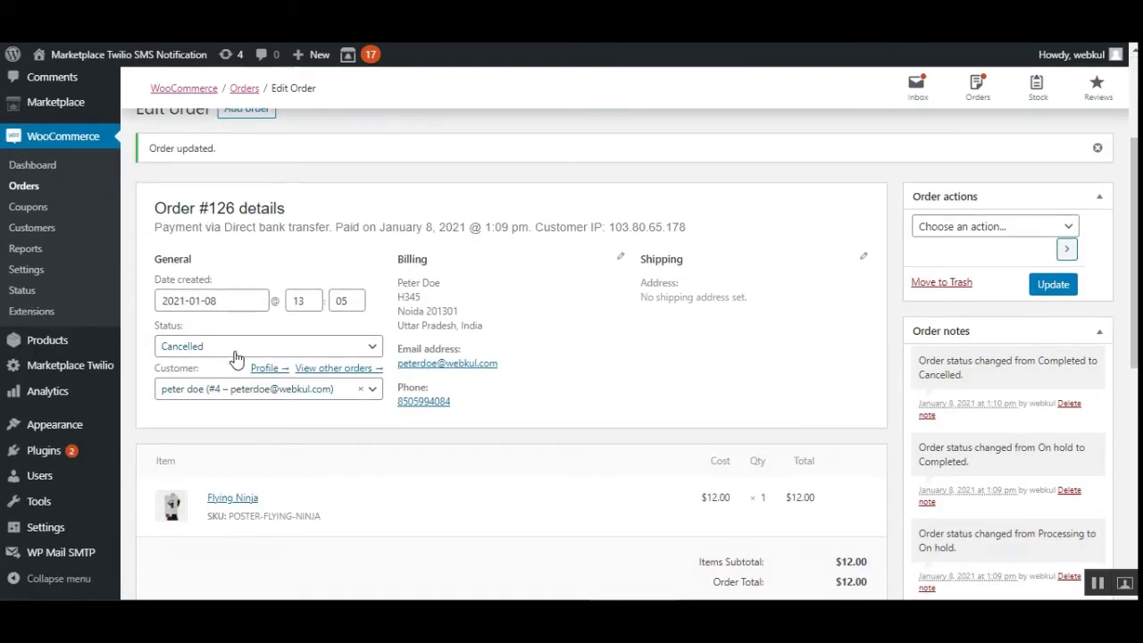
Change order #126's status to Refunded and update it
left_click(232, 350)
left_click(211, 498)
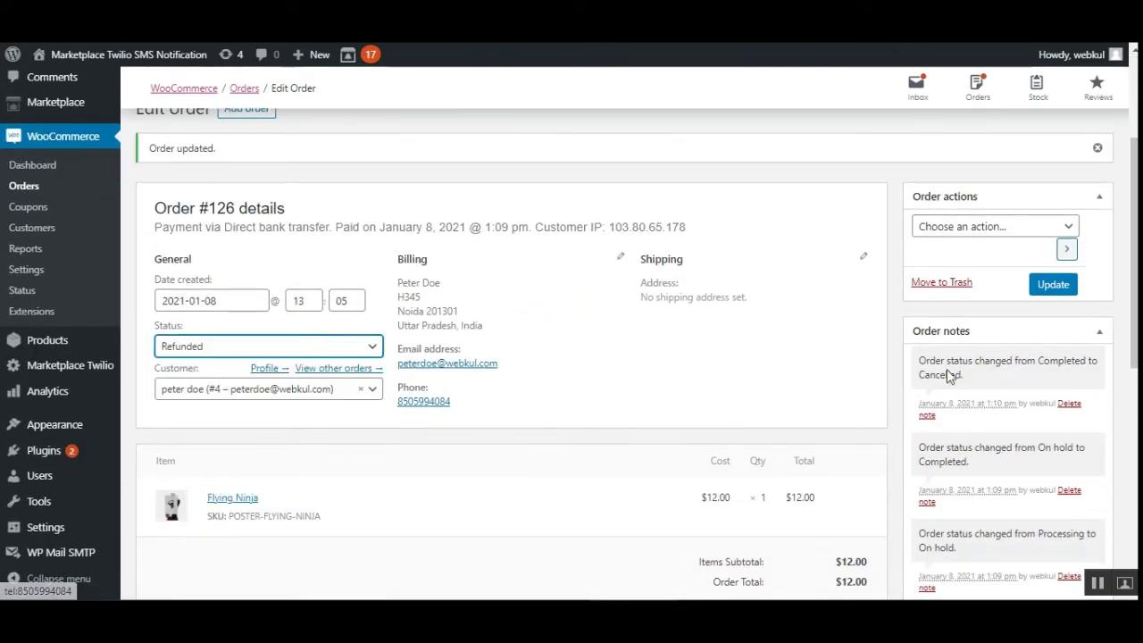
left_click(1051, 292)
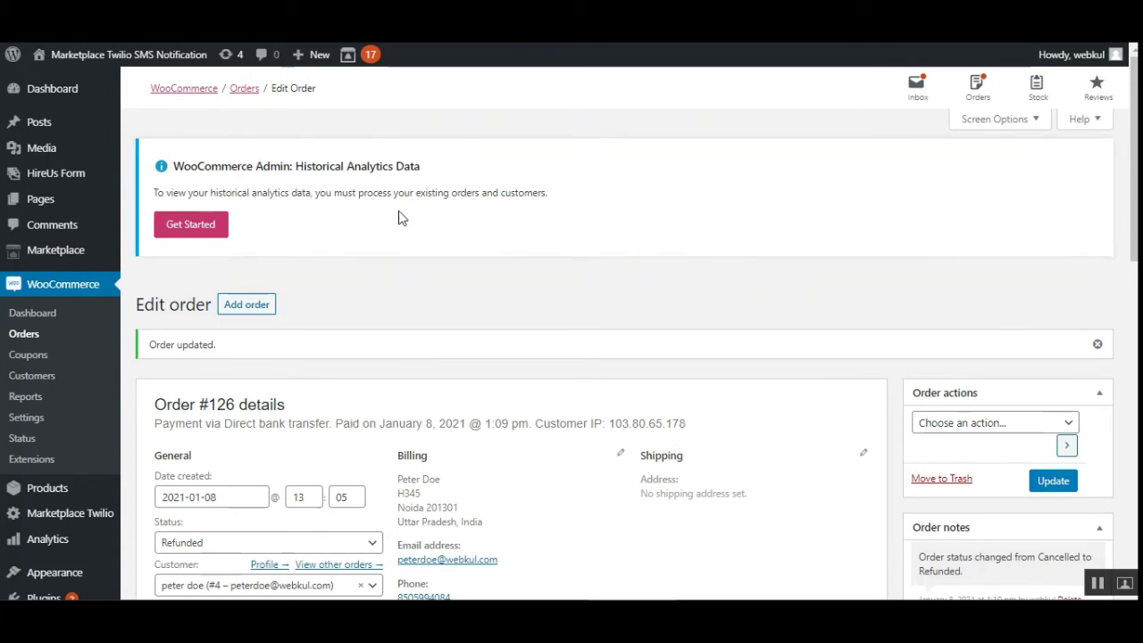
scroll(580, 316, "down", 2)
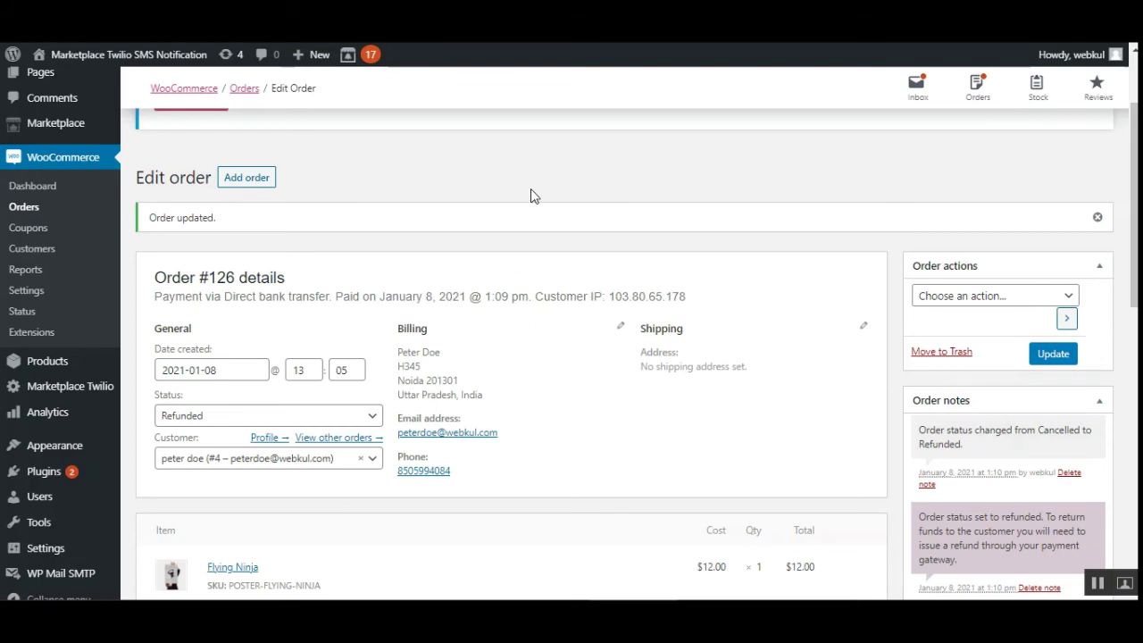
Change order #126's status from Refunded to Pending payment
left_click(244, 418)
left_click(243, 439)
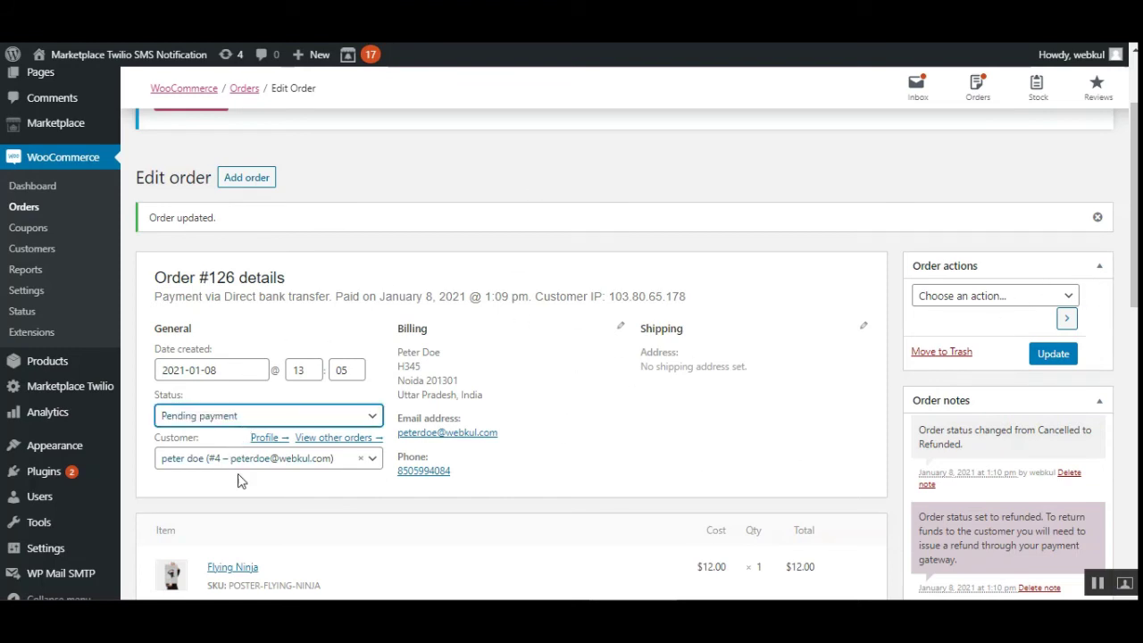
left_click(646, 484)
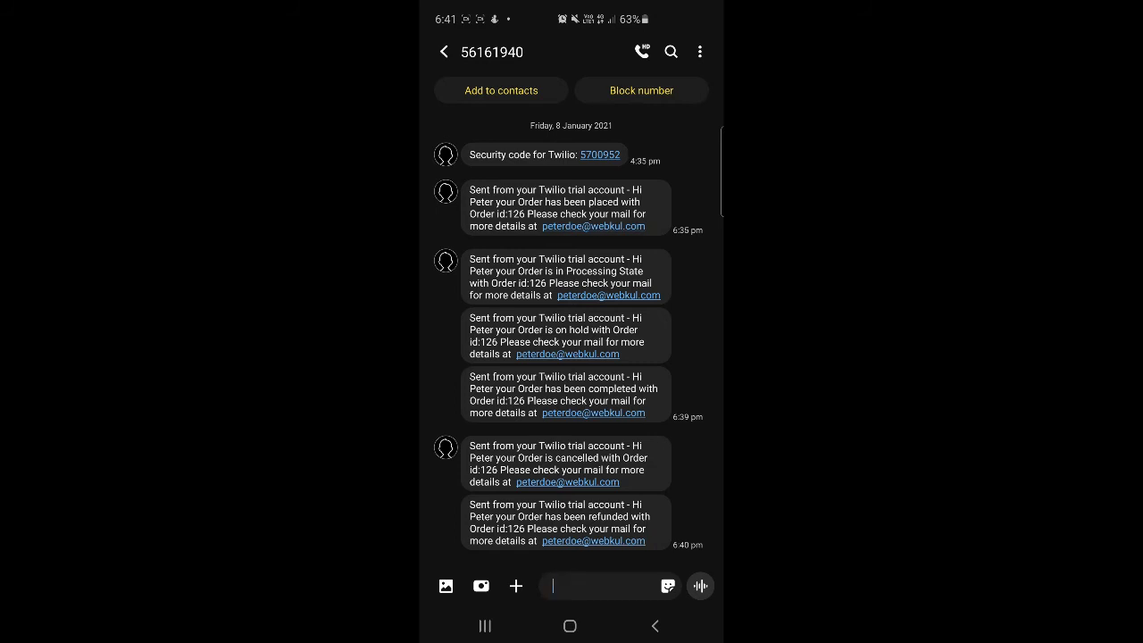
Scroll the Twilio SMS thread to review the order 126 status alerts
scroll(571, 326, "up", 1)
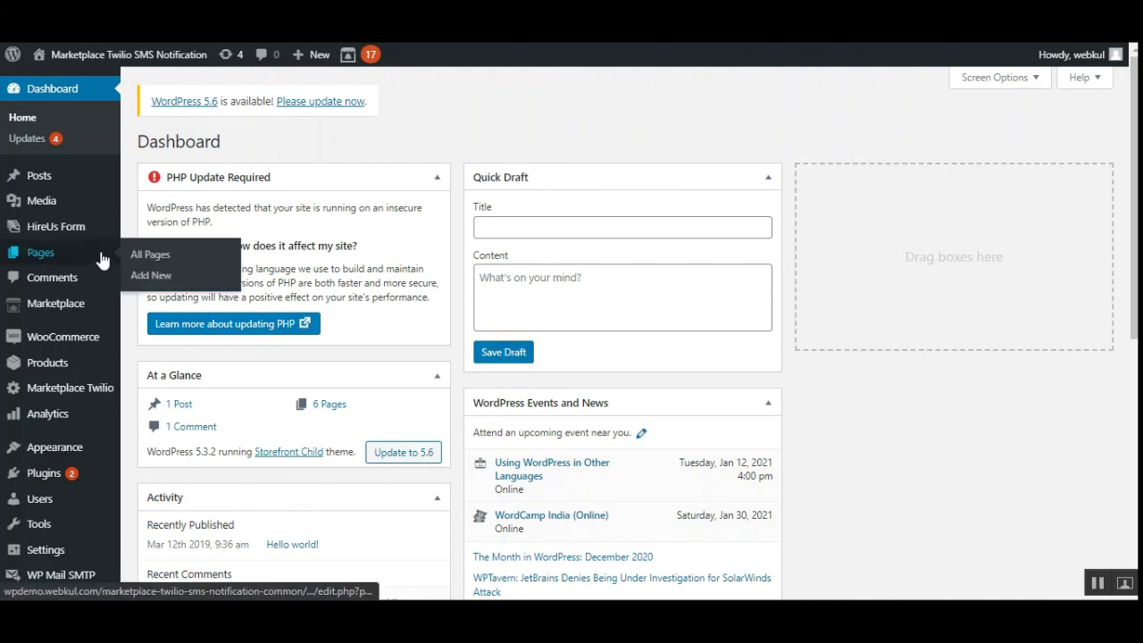
Open Marketplace Twilio's Configuration page and review the filled SID, token and sender phone fields
mouse_move(69, 553)
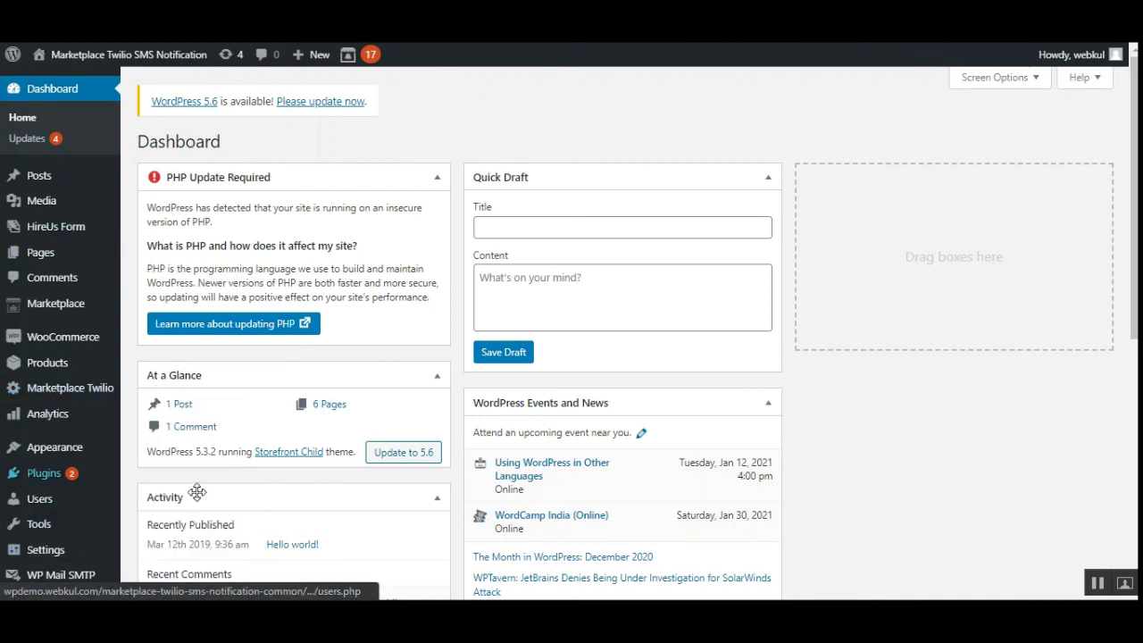
mouse_move(109, 475)
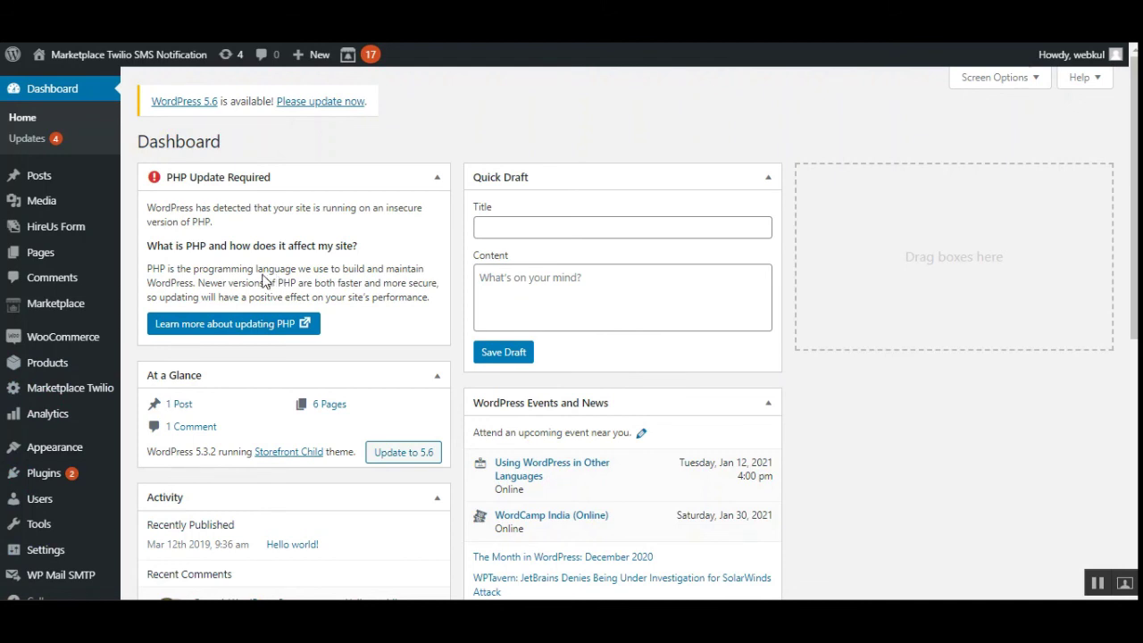
left_click(89, 393)
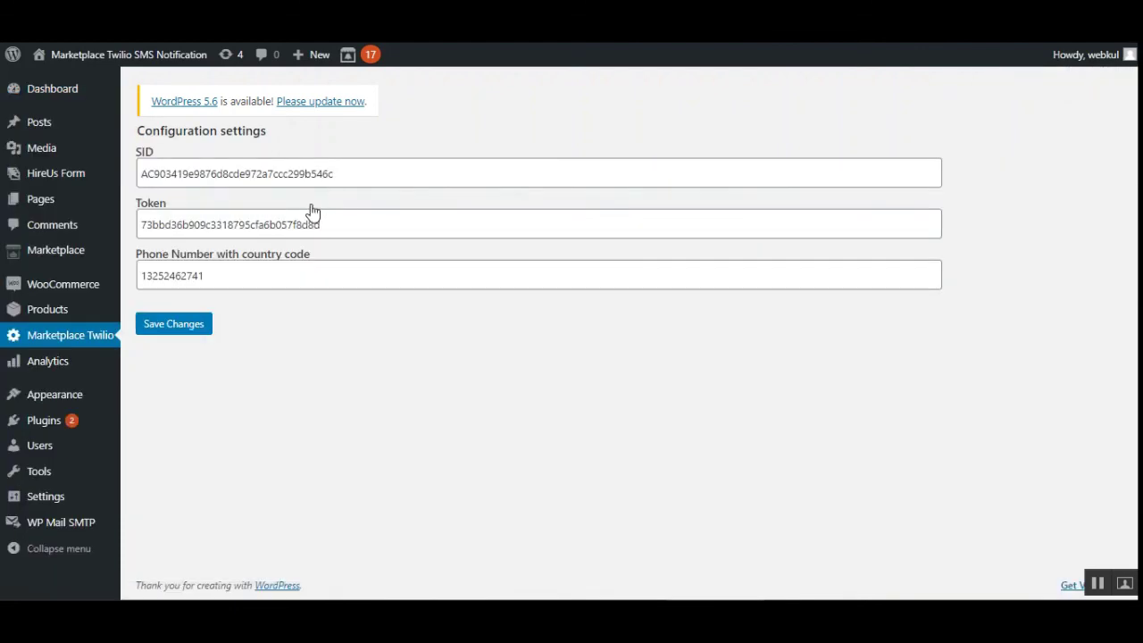
left_click_drag(164, 132, 480, 143)
left_click(480, 138)
left_click(238, 279)
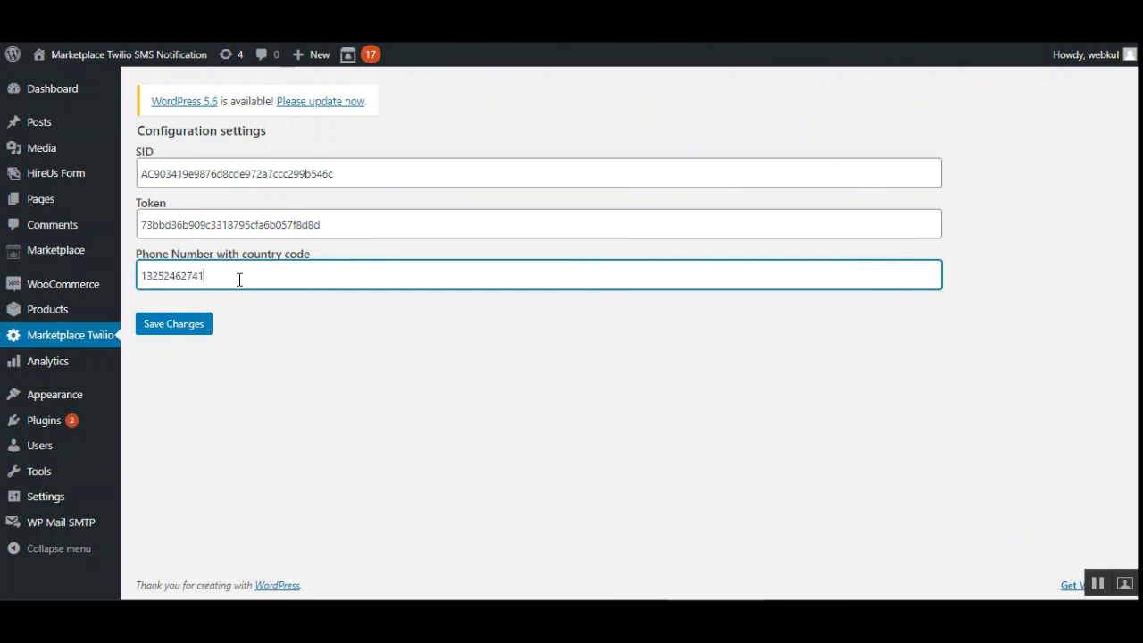
left_click(288, 401)
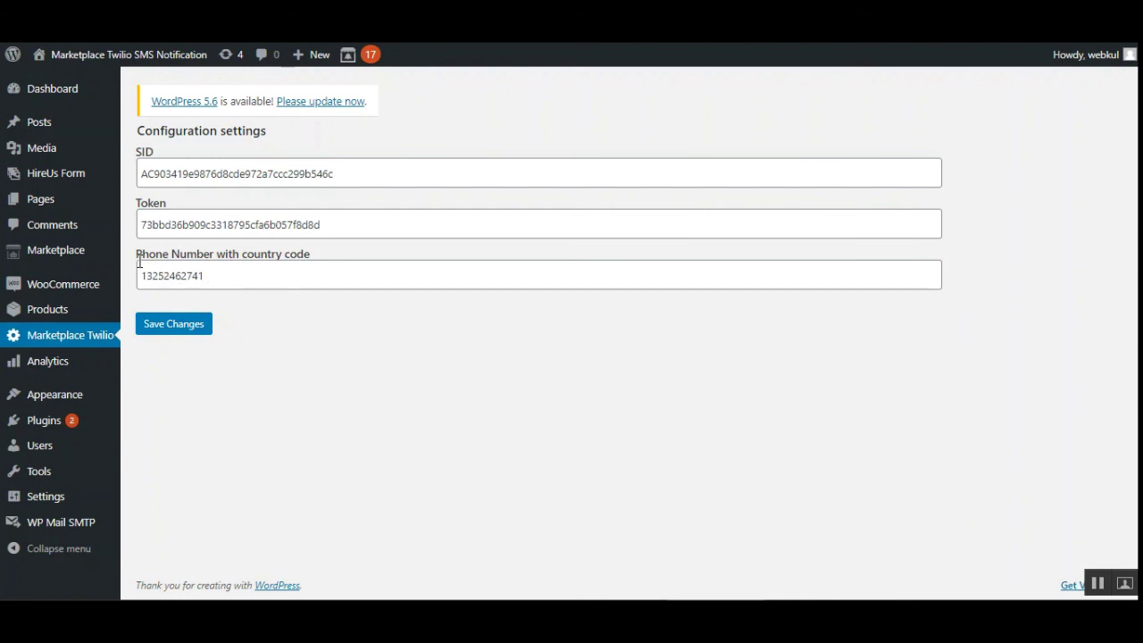
left_click_drag(139, 262, 309, 265)
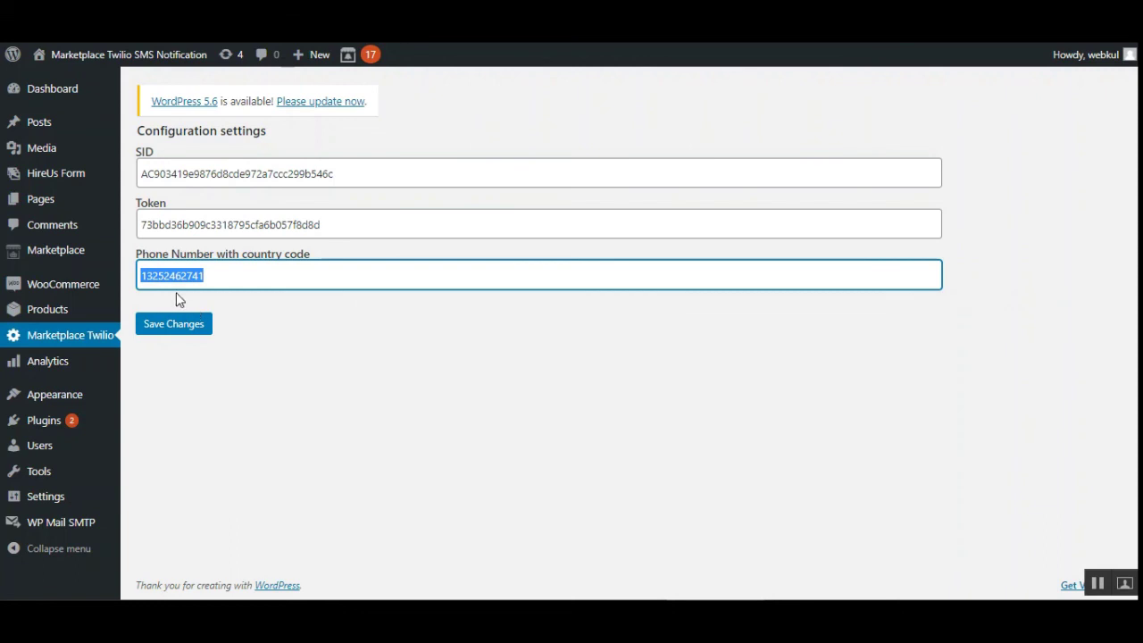